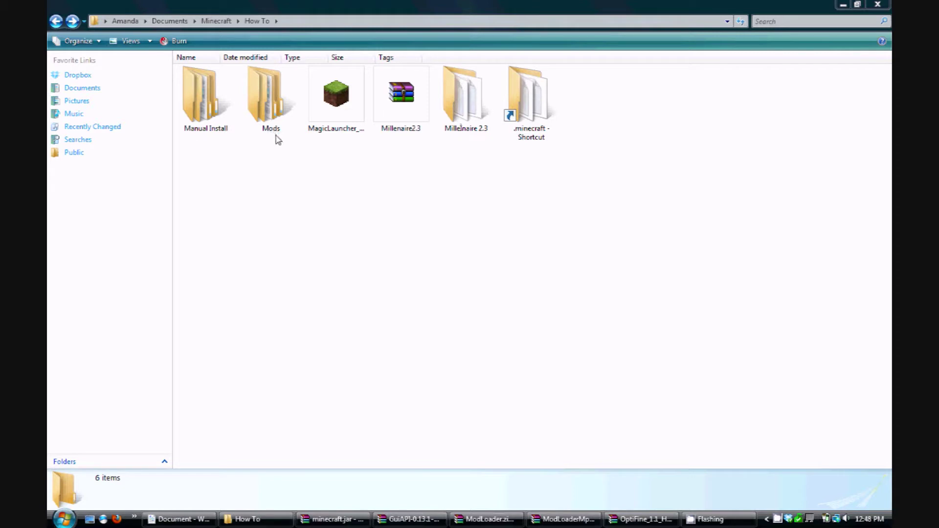
- Look through the Manual Install folder and display the extraction options for the Millenaire2.3 archive
{"action": "double_click", "coordinate": [204, 90]}
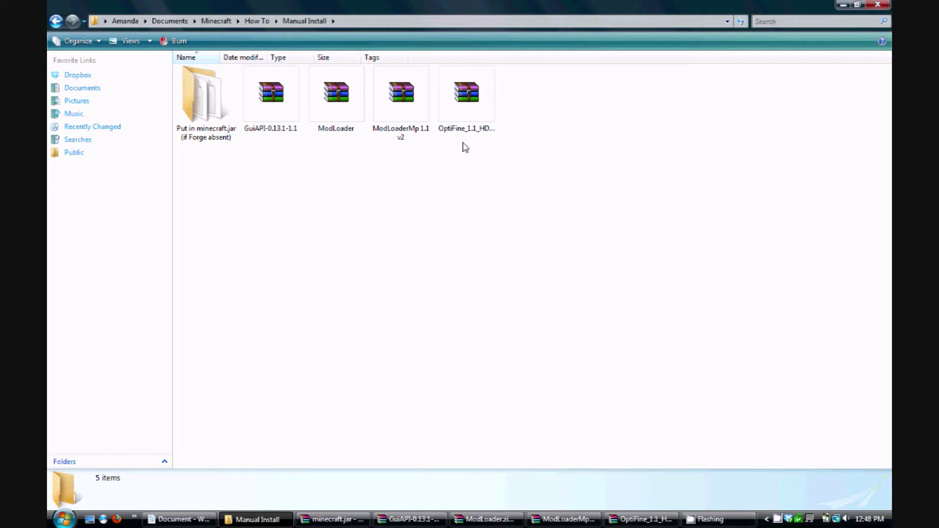
{"action": "left_click", "coordinate": [254, 22]}
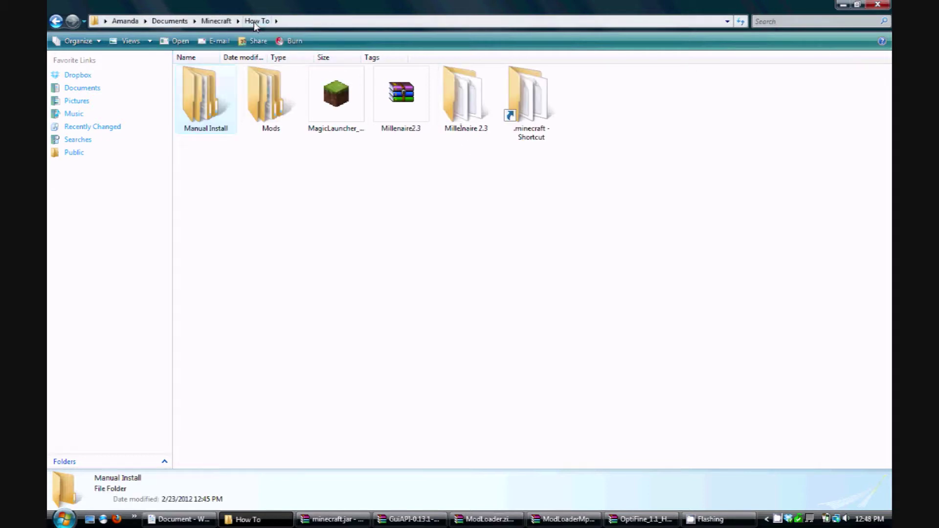
{"action": "right_click", "coordinate": [406, 101]}
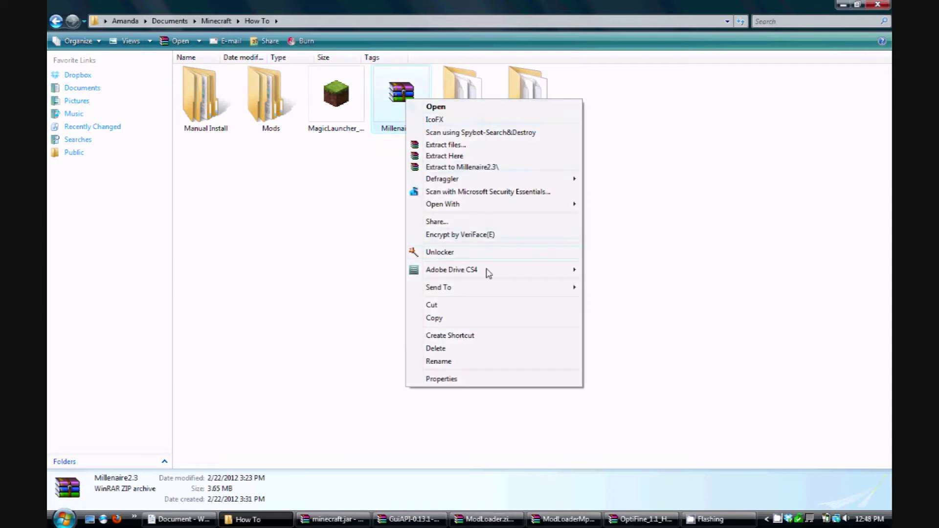
{"action": "left_click", "coordinate": [487, 156]}
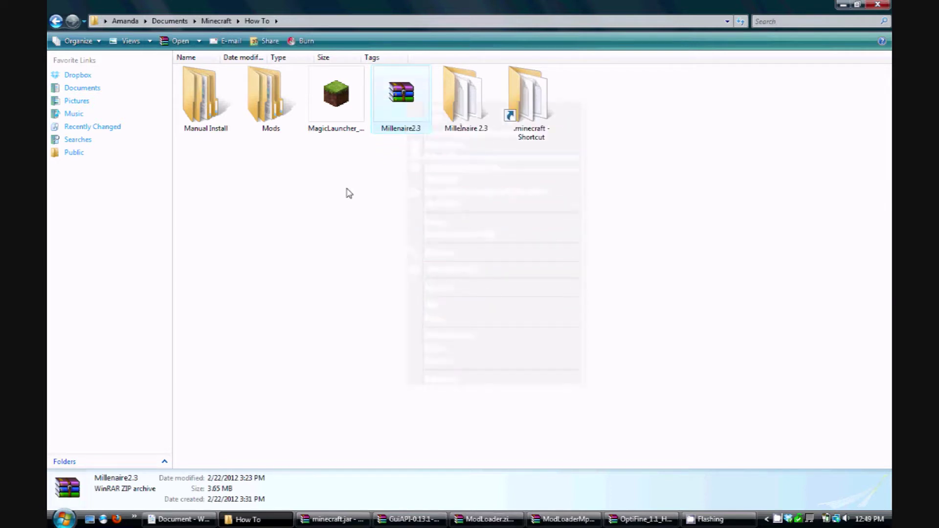
- Show the copy option for "Put in minecraft.jar (if Forge absent)" in Millénaire 2.3, and check the Manual Install folder for that folder
{"action": "double_click", "coordinate": [463, 134]}
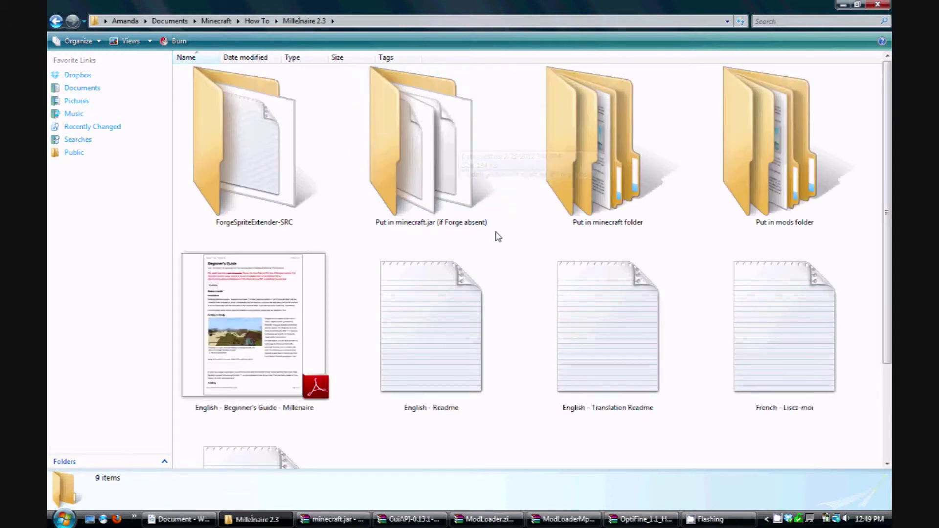
{"action": "right_click", "coordinate": [442, 175]}
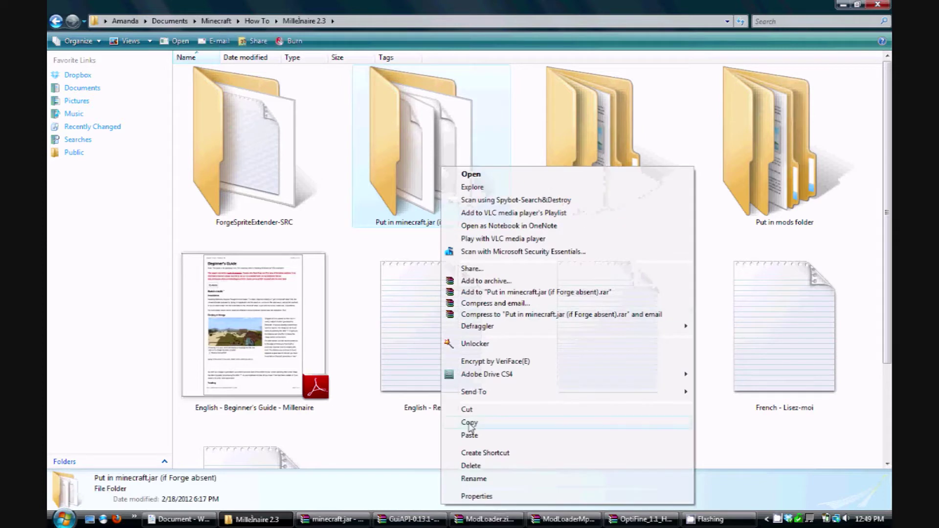
{"action": "left_click", "coordinate": [257, 20]}
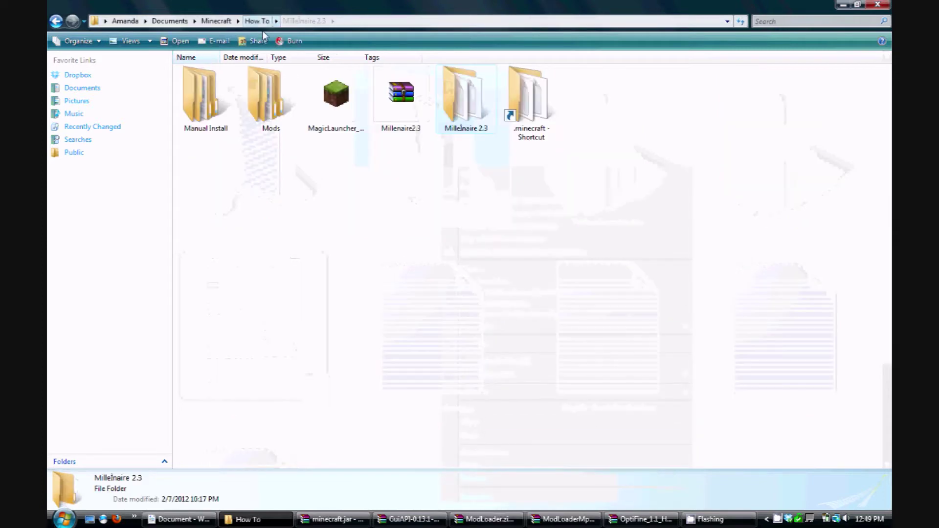
{"action": "left_click", "coordinate": [218, 125]}
{"action": "double_click", "coordinate": [213, 114]}
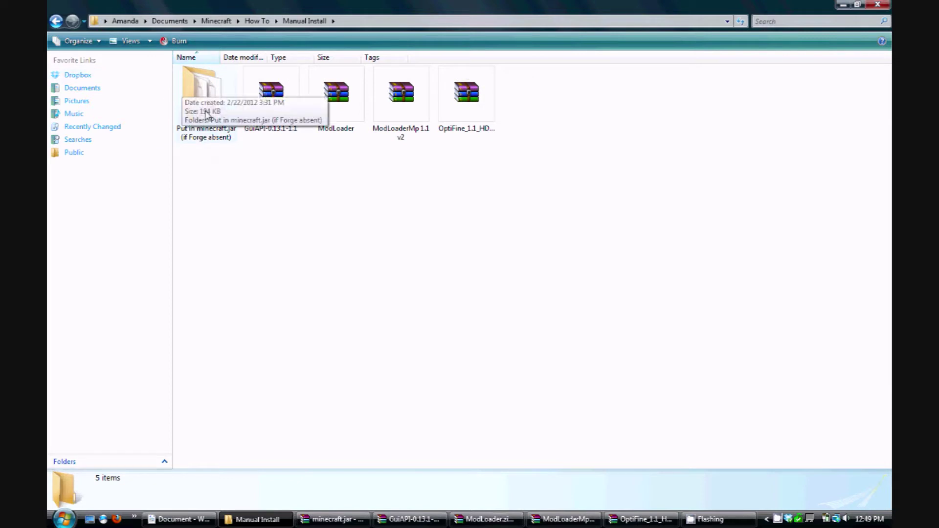
{"action": "left_click", "coordinate": [257, 20]}
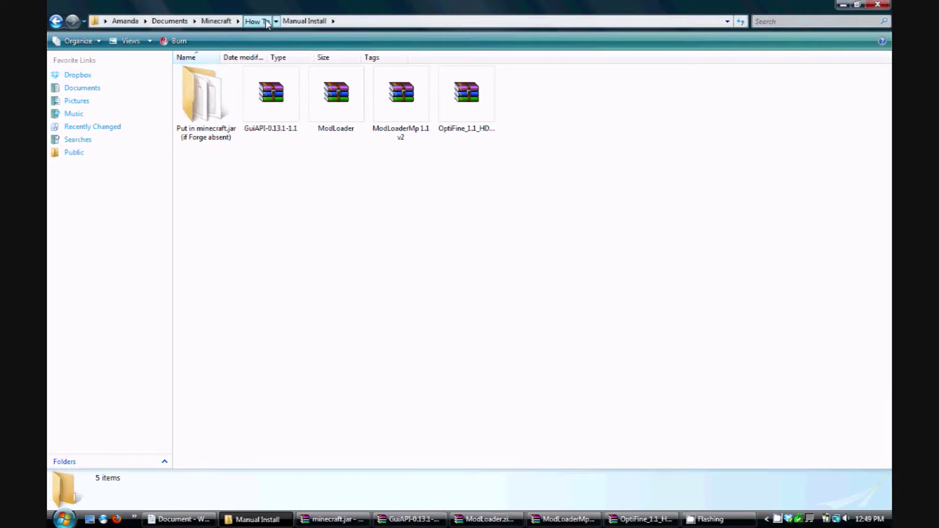
{"action": "left_click", "coordinate": [405, 157]}
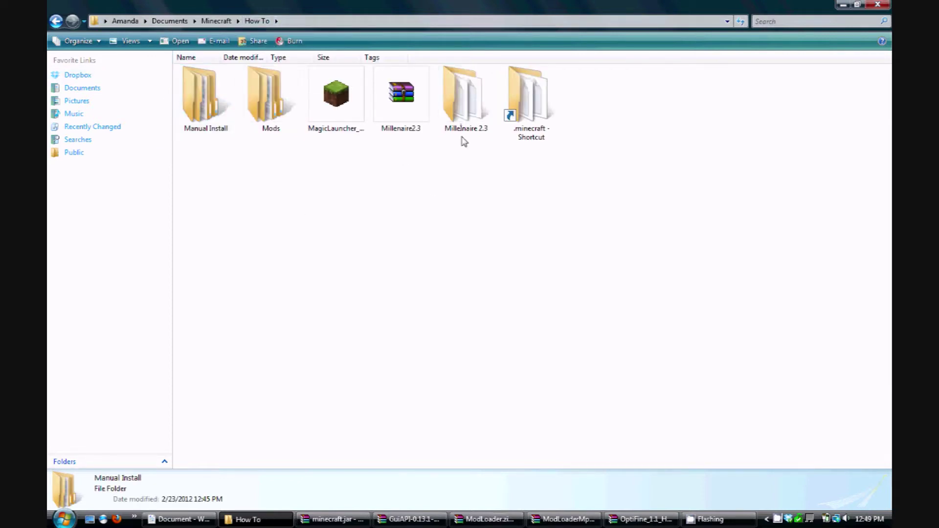
- Select millenaire and millenaire-custom in Millénaire 2.3's "Put in minecraft folder" and view their copy option without using it
{"action": "double_click", "coordinate": [474, 116]}
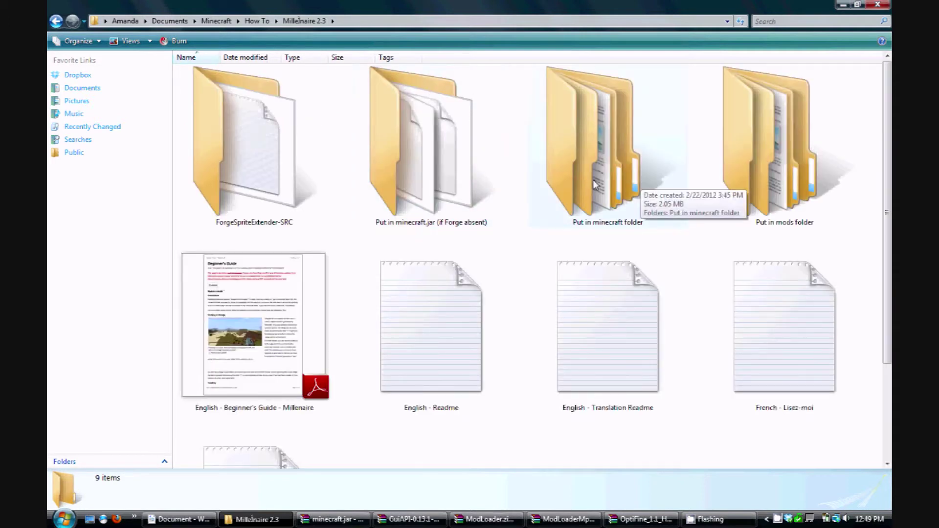
{"action": "double_click", "coordinate": [594, 184]}
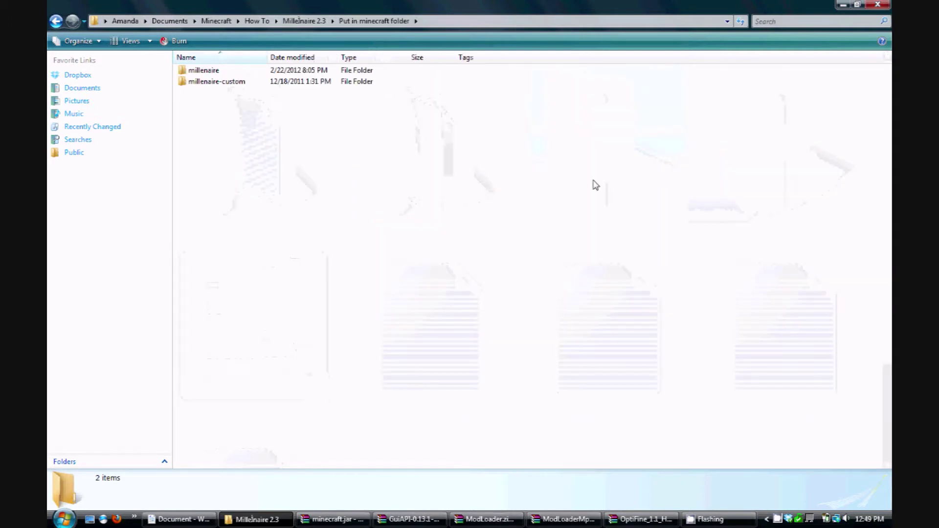
{"action": "left_click", "coordinate": [220, 72]}
{"action": "left_click", "coordinate": [228, 83], "text": "shift"}
{"action": "right_click", "coordinate": [228, 82]}
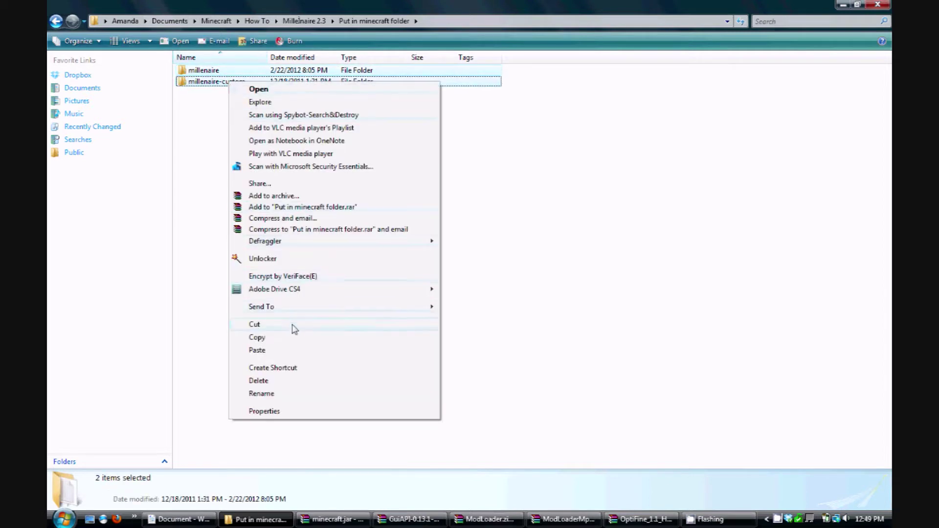
{"action": "left_click", "coordinate": [186, 237]}
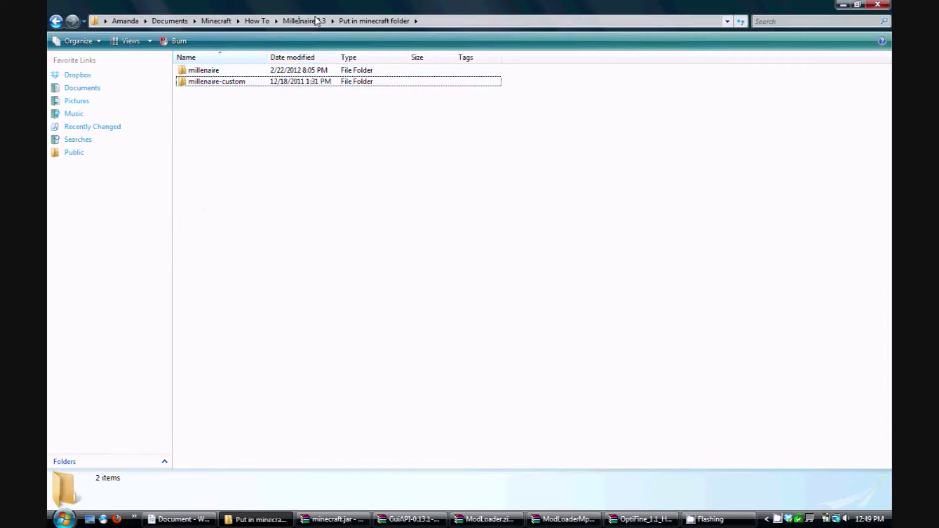
{"action": "left_click", "coordinate": [316, 20]}
{"action": "left_click", "coordinate": [259, 21]}
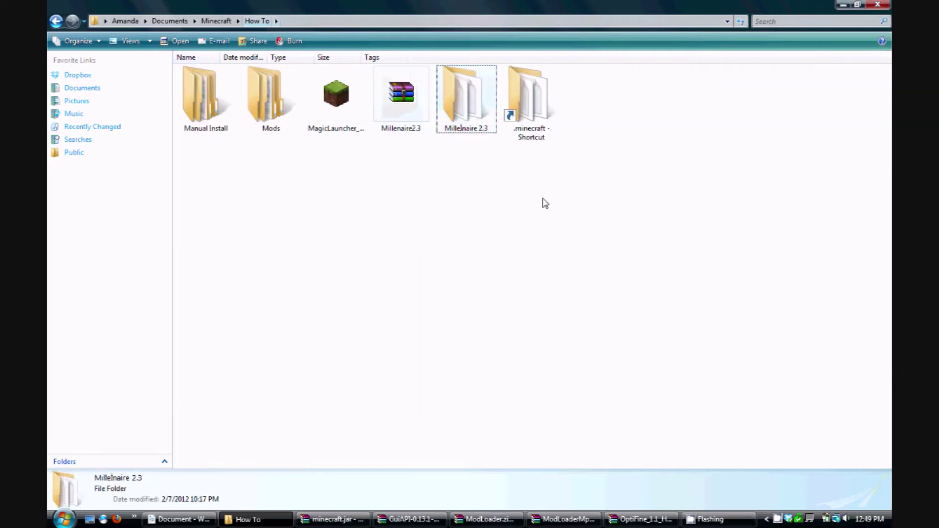
- View the .minecraft folder through its shortcut and show the paste option there without using it, returning to How To
{"action": "double_click", "coordinate": [542, 94]}
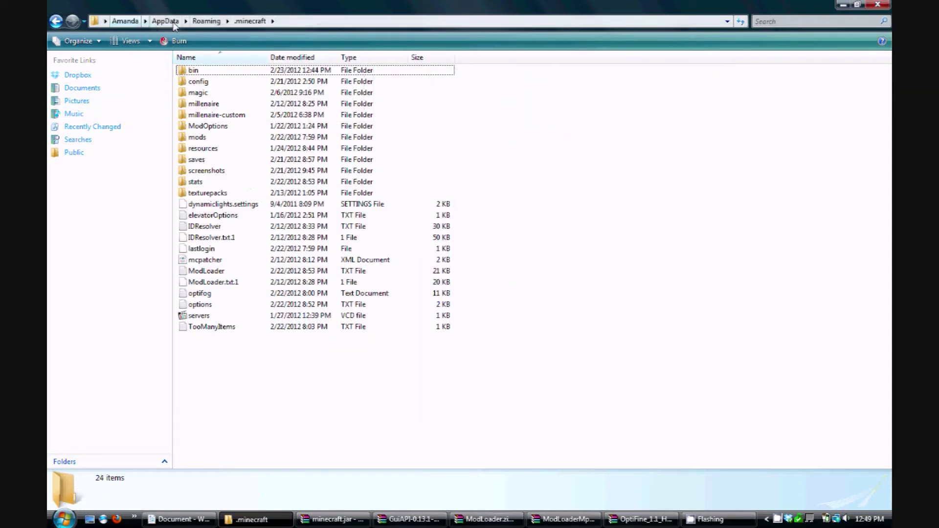
{"action": "right_click", "coordinate": [228, 367]}
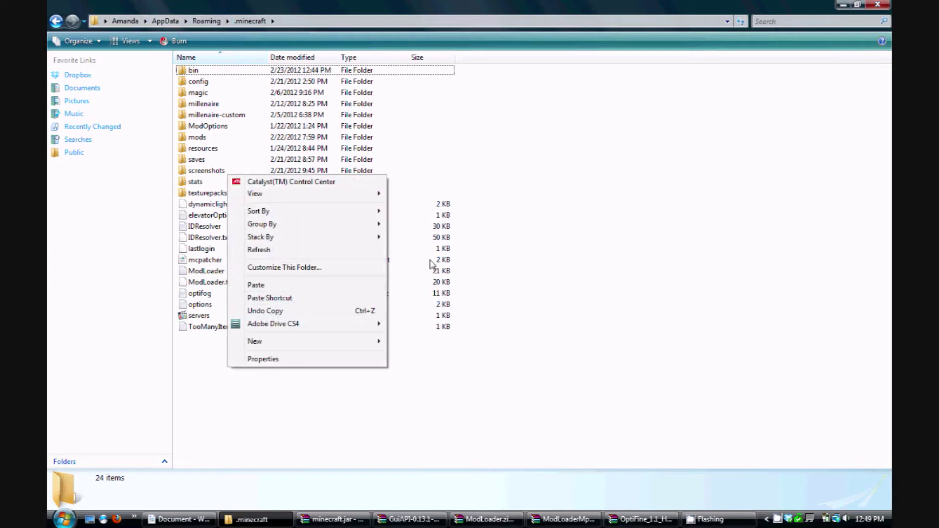
{"action": "left_click", "coordinate": [458, 178]}
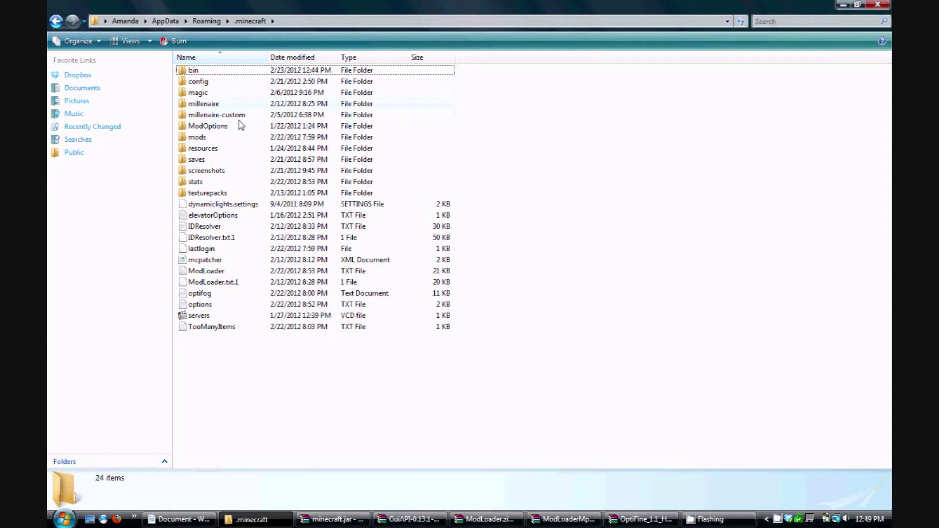
{"action": "left_click", "coordinate": [56, 22]}
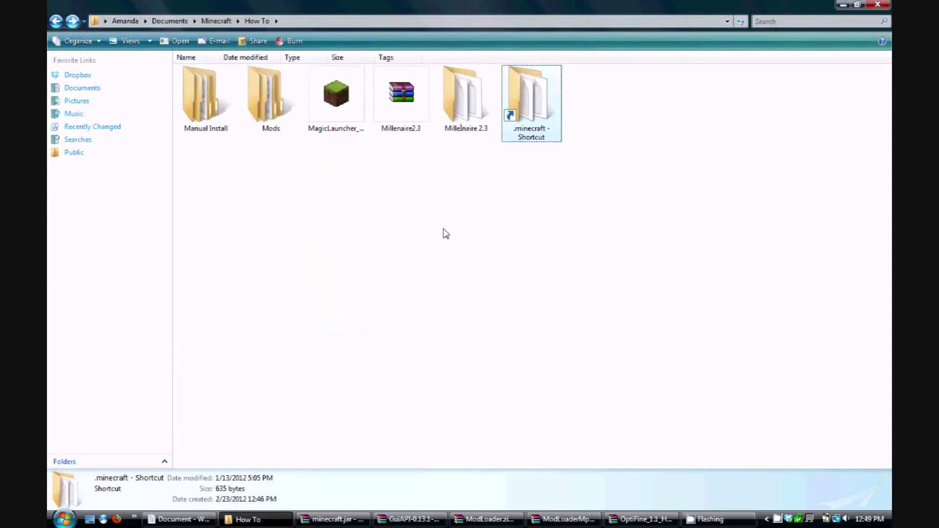
- Show the copy option for the millenaire2.3 archive in "Put in mods folder" without using it, and return to How To
{"action": "double_click", "coordinate": [472, 111]}
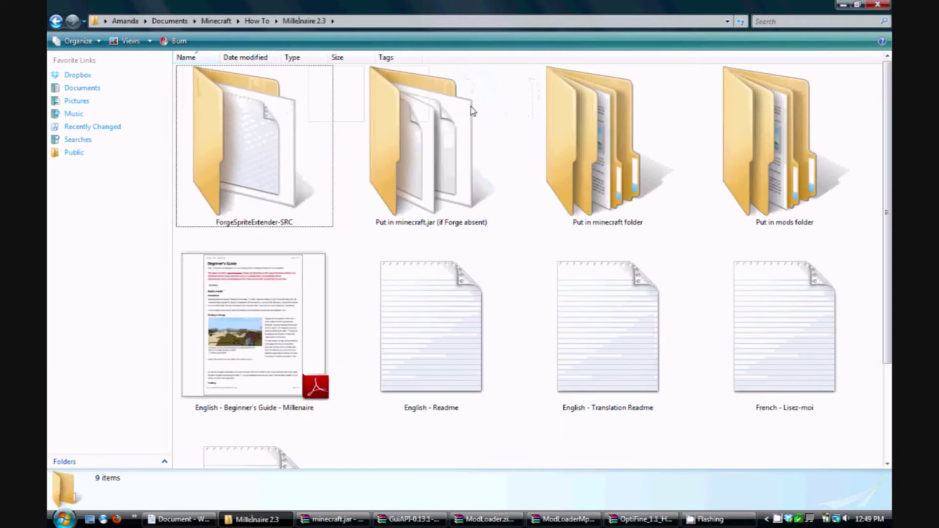
{"action": "left_click", "coordinate": [758, 176]}
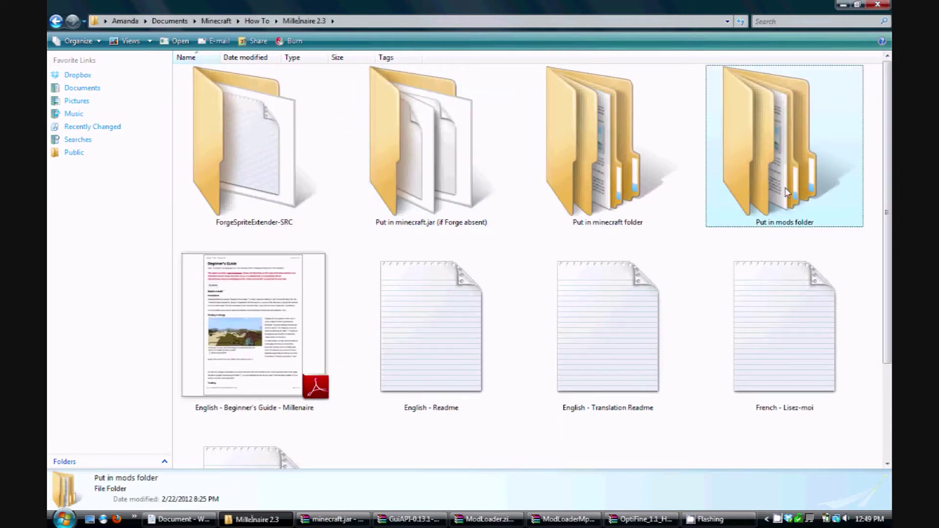
{"action": "double_click", "coordinate": [787, 192]}
{"action": "right_click", "coordinate": [208, 72]}
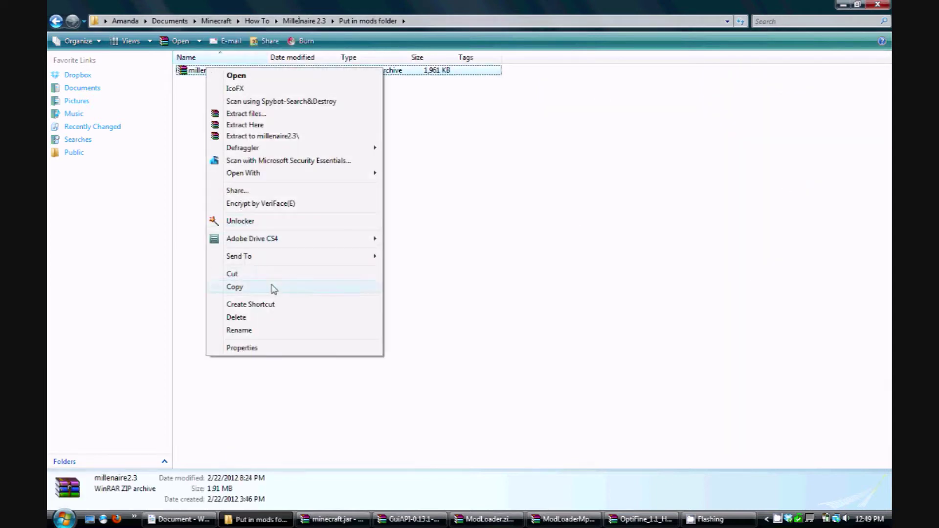
{"action": "left_click", "coordinate": [176, 209]}
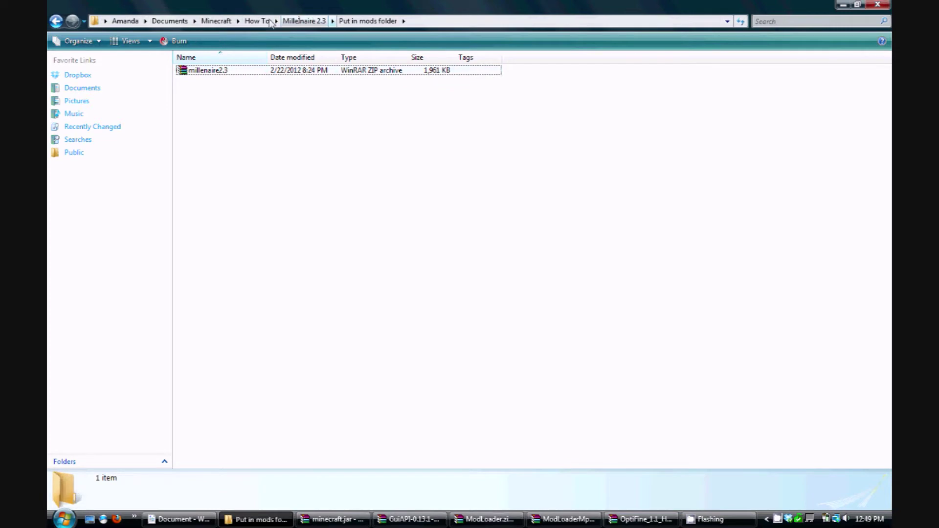
{"action": "left_click", "coordinate": [271, 22]}
- View the mods folder inside .minecraft and show its paste option without using it, returning to How To
{"action": "double_click", "coordinate": [540, 119]}
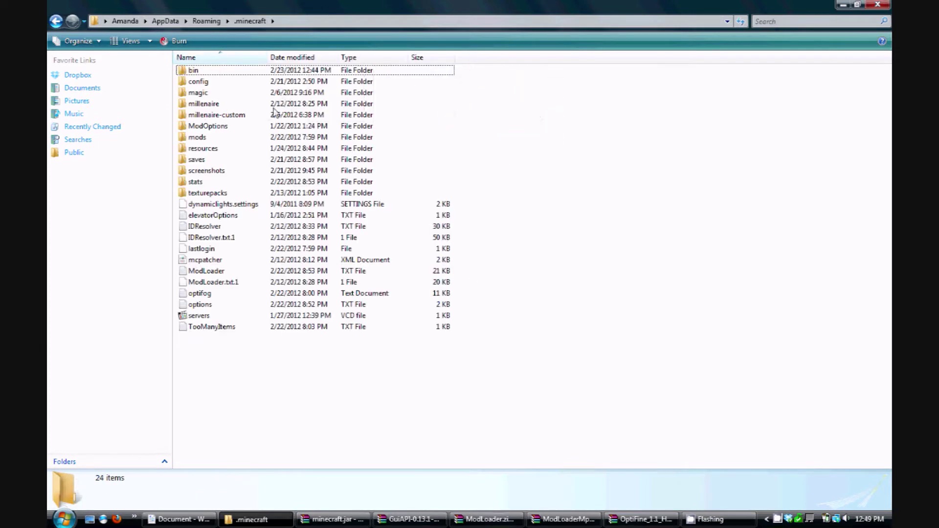
{"action": "double_click", "coordinate": [199, 138]}
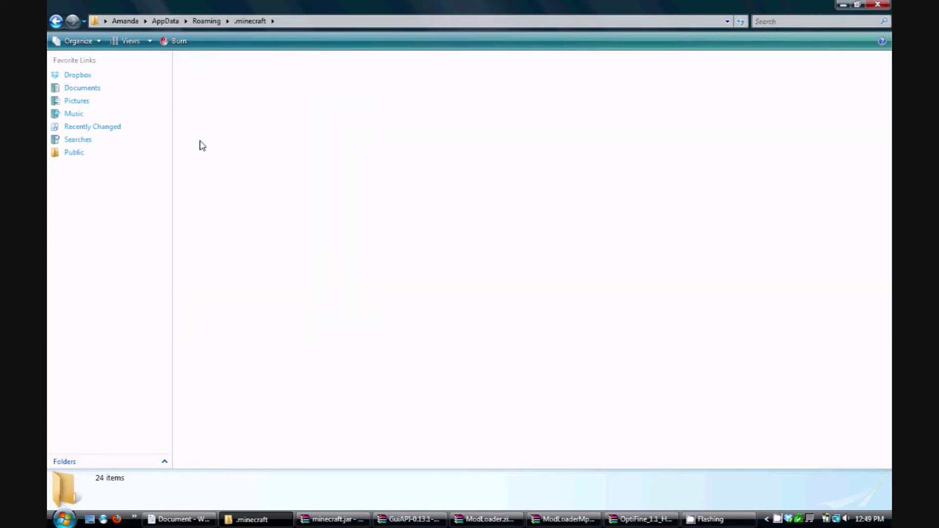
{"action": "right_click", "coordinate": [226, 212]}
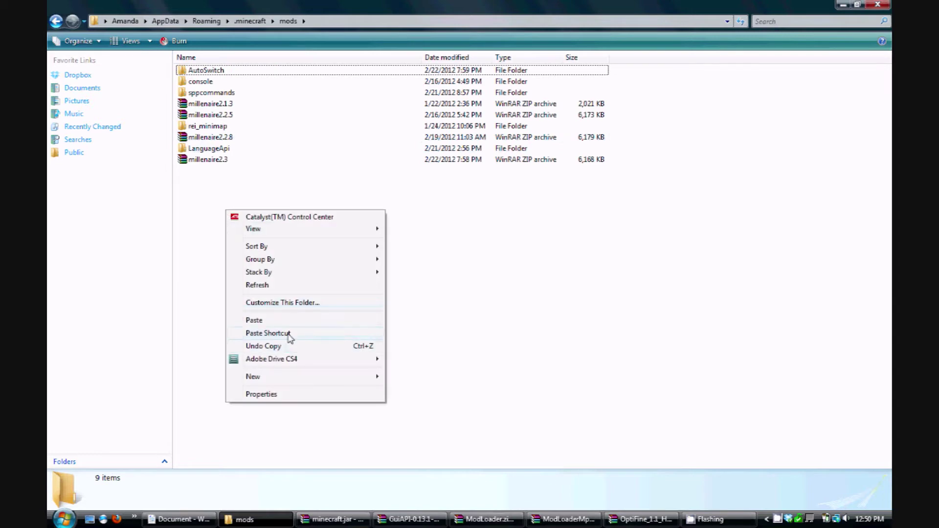
{"action": "left_click", "coordinate": [184, 241]}
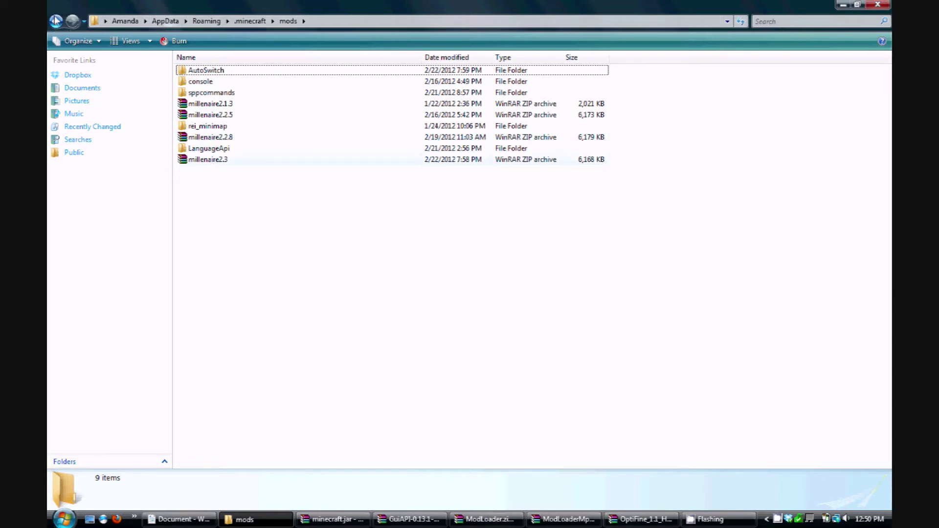
{"action": "left_click", "coordinate": [56, 21]}
{"action": "left_click", "coordinate": [56, 21]}
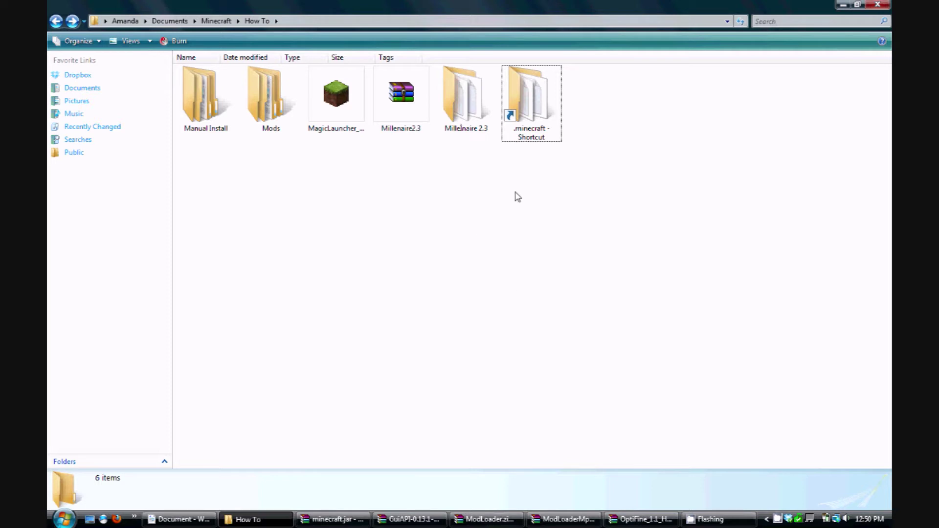
- Review the Manual Install files, the .minecraft bin folder and the contents of the minecraft.jar archive in WinRAR, returning to How To
{"action": "double_click", "coordinate": [213, 122]}
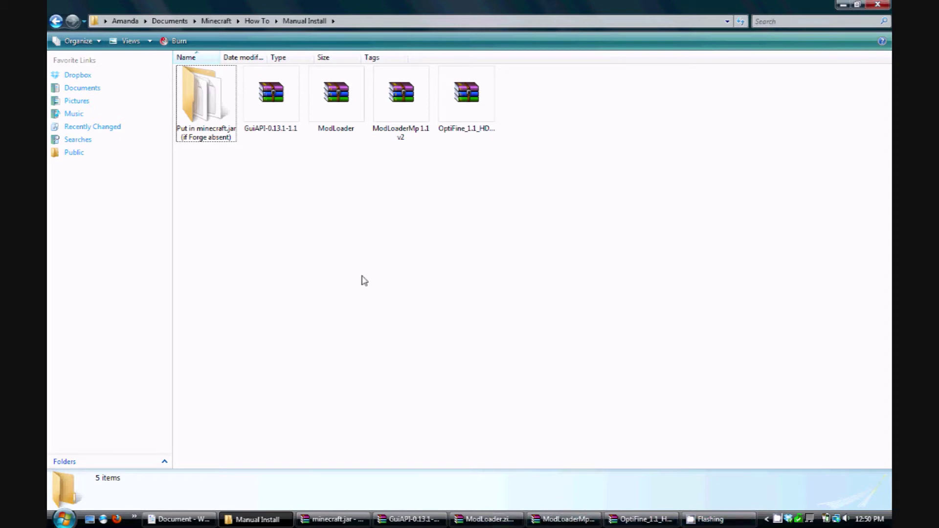
{"action": "left_click", "coordinate": [258, 20]}
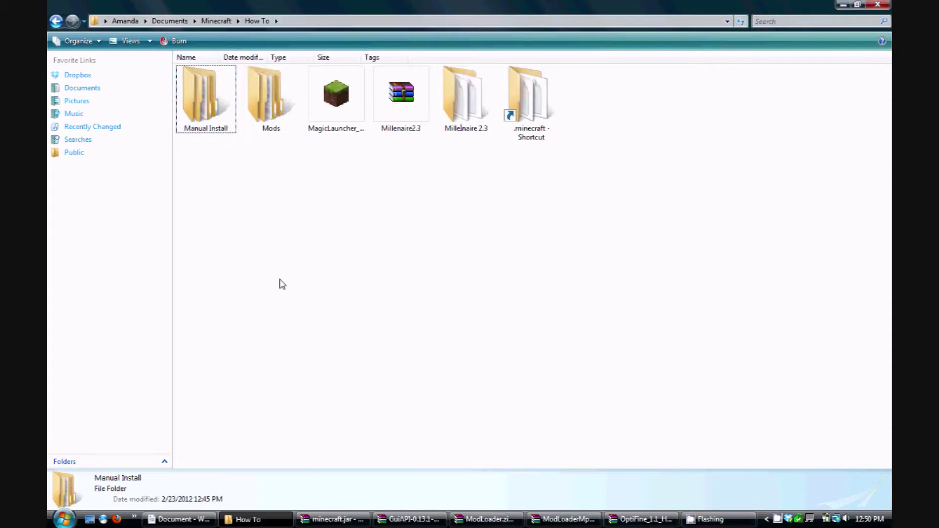
{"action": "double_click", "coordinate": [538, 100]}
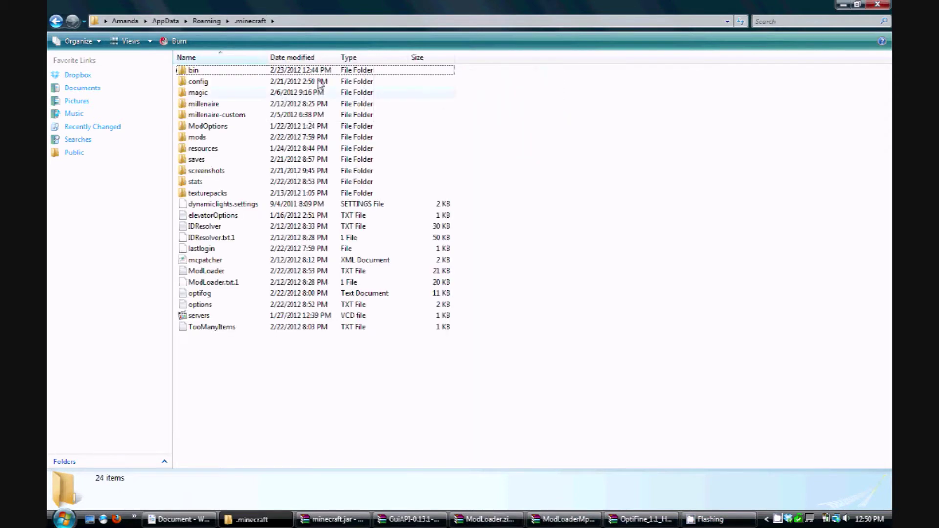
{"action": "double_click", "coordinate": [235, 71]}
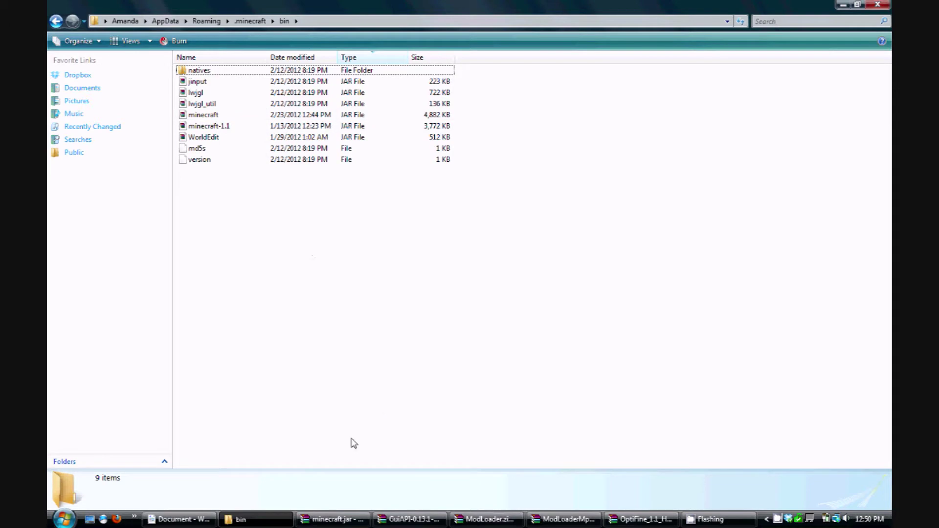
{"action": "left_click", "coordinate": [332, 519]}
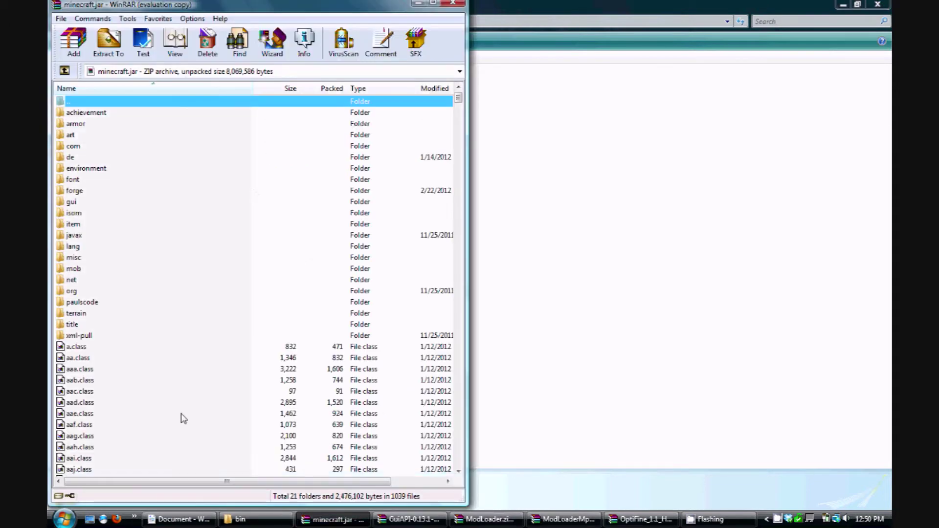
{"action": "left_click", "coordinate": [594, 378]}
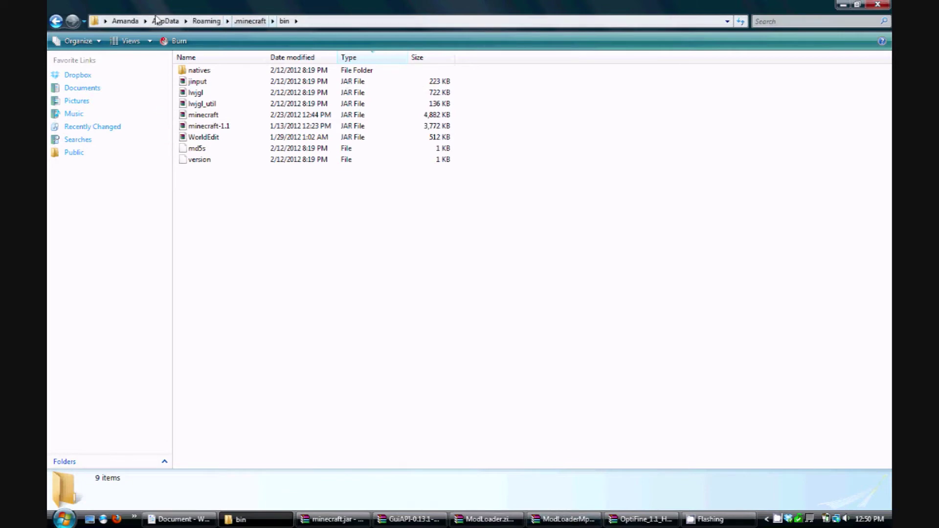
{"action": "left_click", "coordinate": [57, 22]}
{"action": "left_click", "coordinate": [56, 22]}
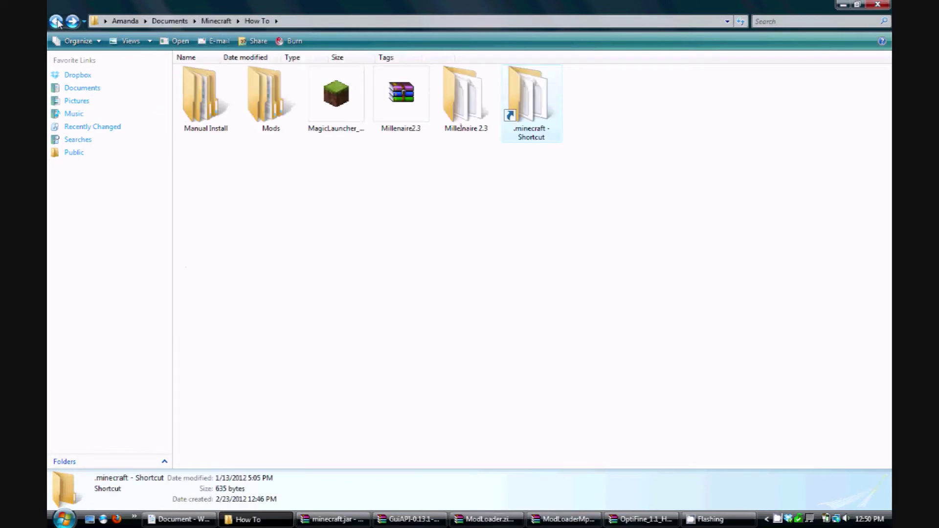
- Show the programs offered for opening the GuiAPI-0.13.1-1.1 archive in Manual Install without choosing one, and return to How To
{"action": "double_click", "coordinate": [215, 124]}
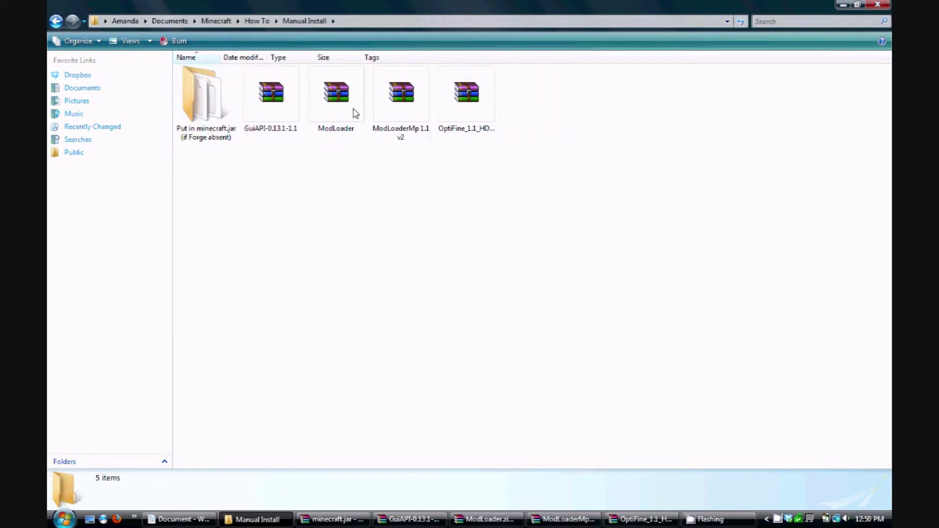
{"action": "right_click", "coordinate": [295, 90]}
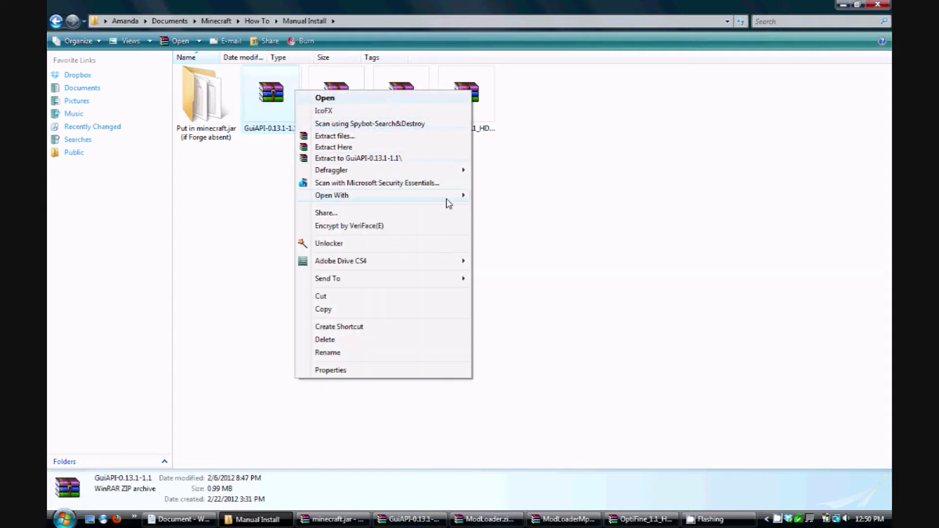
{"action": "mouse_move", "coordinate": [448, 201]}
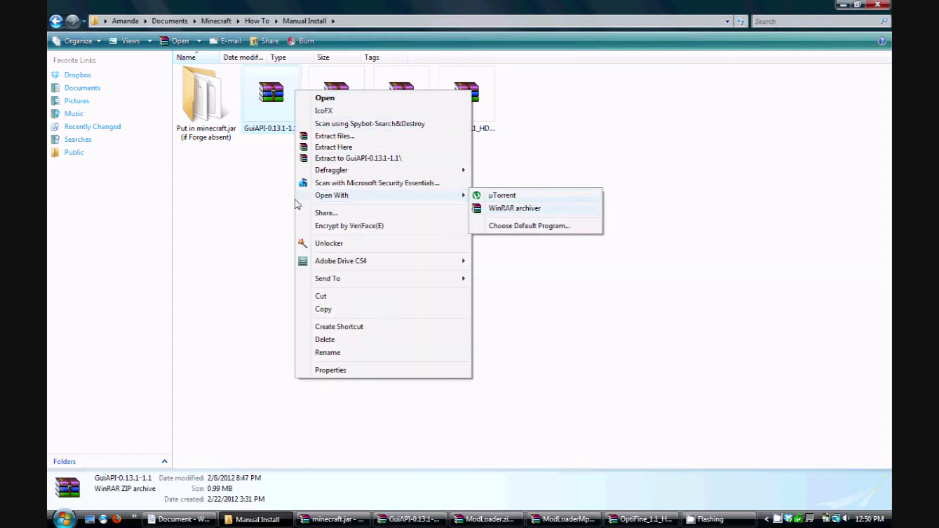
{"action": "key", "text": "Escape"}
{"action": "left_click", "coordinate": [57, 22]}
- View the .minecraft bin folder, and demonstrate moving all ModLoader.zip class files toward the minecraft.jar archive in WinRAR without dropping them there
{"action": "double_click", "coordinate": [529, 98]}
{"action": "double_click", "coordinate": [210, 72]}
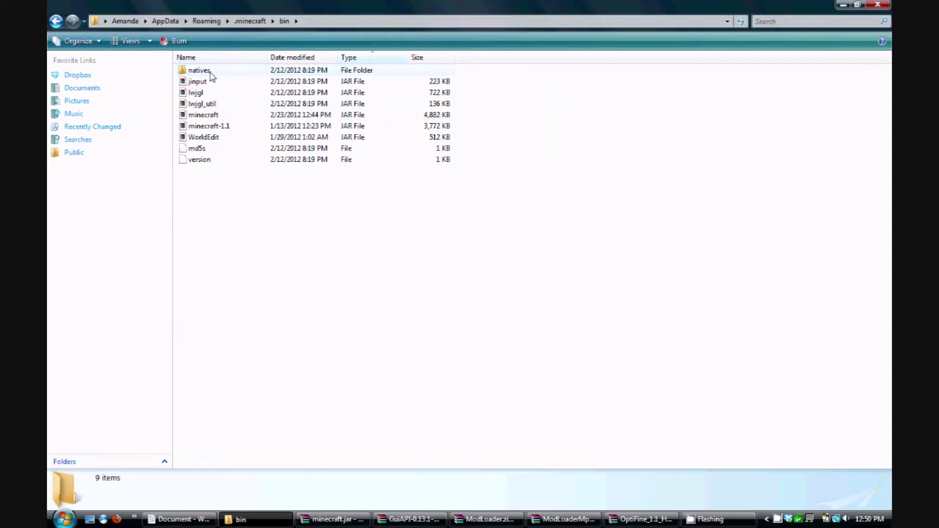
{"action": "left_click", "coordinate": [338, 520]}
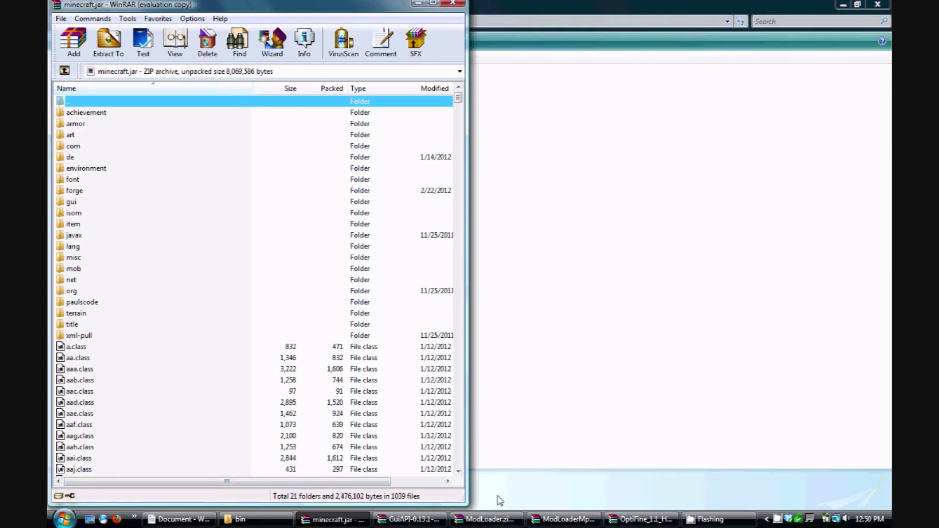
{"action": "left_click", "coordinate": [486, 521]}
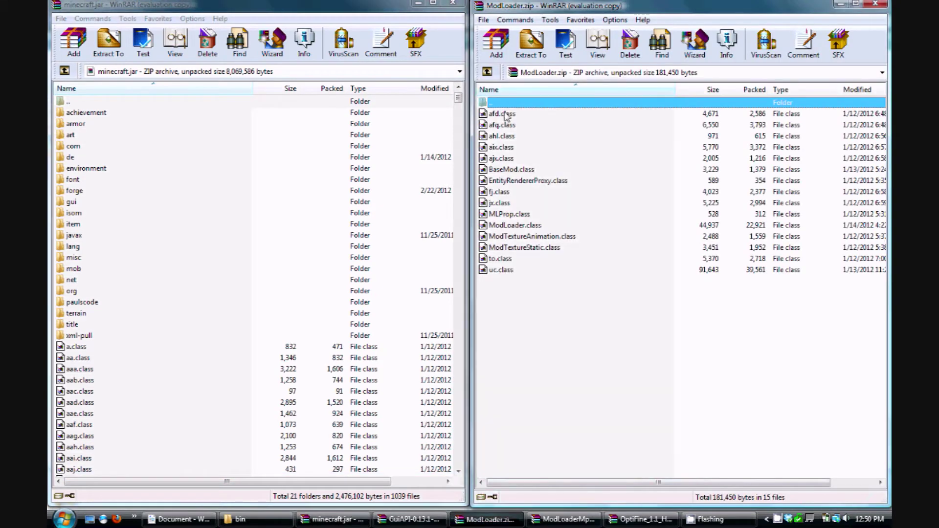
{"action": "left_click", "coordinate": [501, 115]}
{"action": "left_click", "coordinate": [510, 273], "text": "shift"}
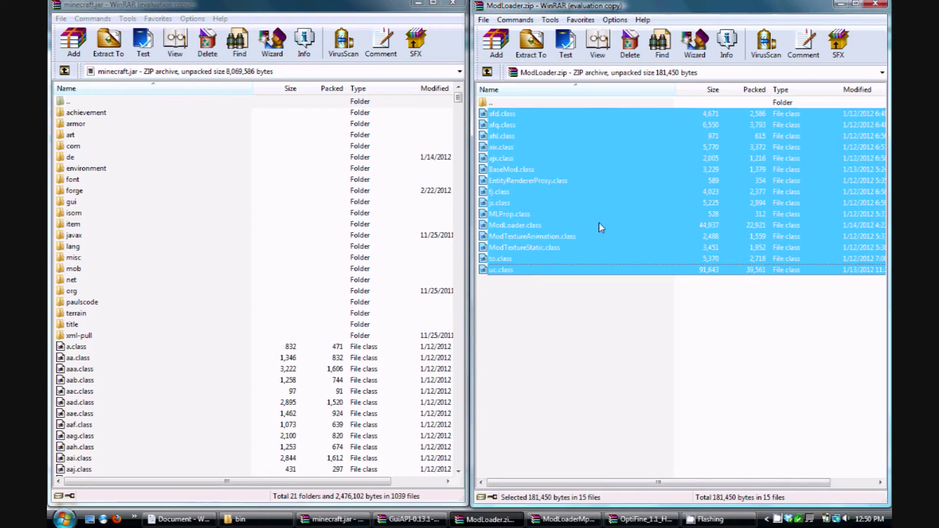
{"action": "left_click_drag", "start_coordinate": [598, 222], "coordinate": [207, 365]}
{"action": "left_click_drag", "start_coordinate": [365, 359], "coordinate": [558, 329]}
{"action": "left_click", "coordinate": [597, 365]}
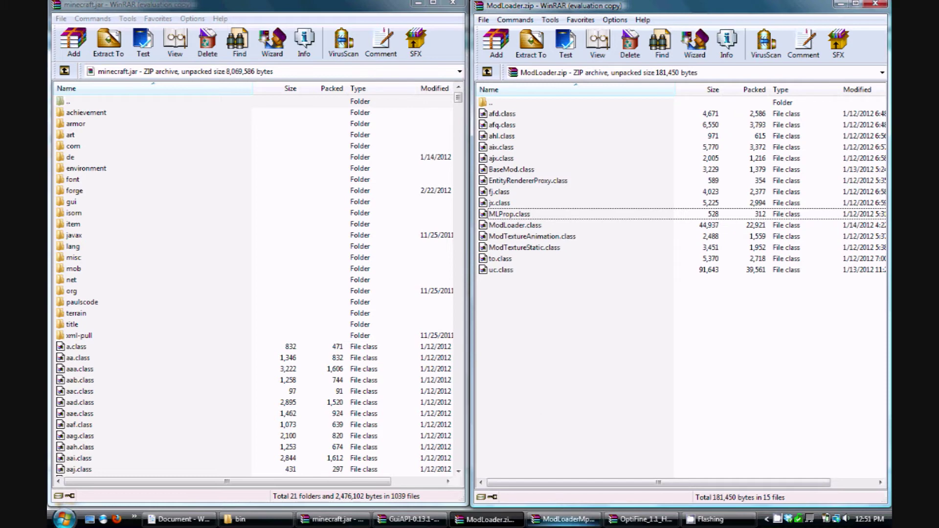
- Demonstrate moving all class files of ModLoaderMp 1.1 v2.zip toward minecraft.jar without adding them, and clear the selection
{"action": "left_click", "coordinate": [562, 518]}
{"action": "left_click", "coordinate": [528, 114]}
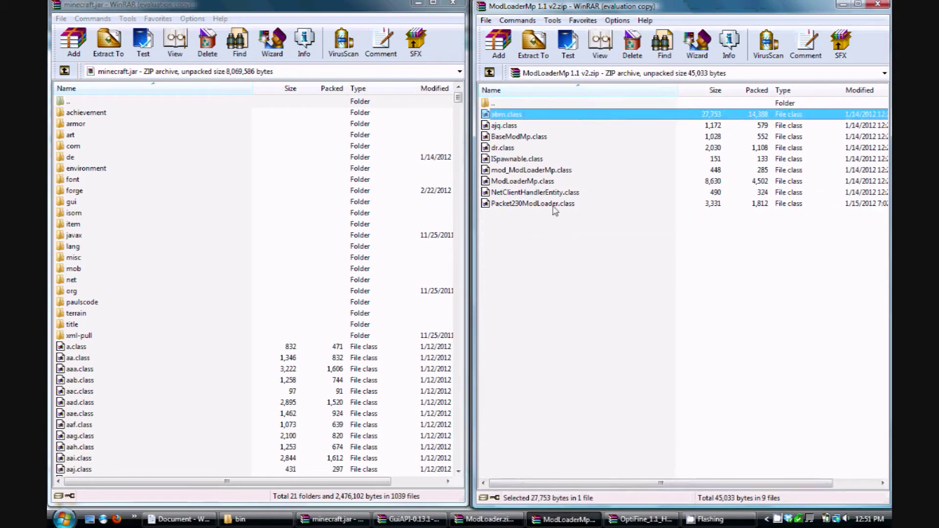
{"action": "left_click", "coordinate": [560, 208], "text": "shift"}
{"action": "left_click_drag", "start_coordinate": [577, 126], "coordinate": [553, 289]}
{"action": "left_click", "coordinate": [484, 405]}
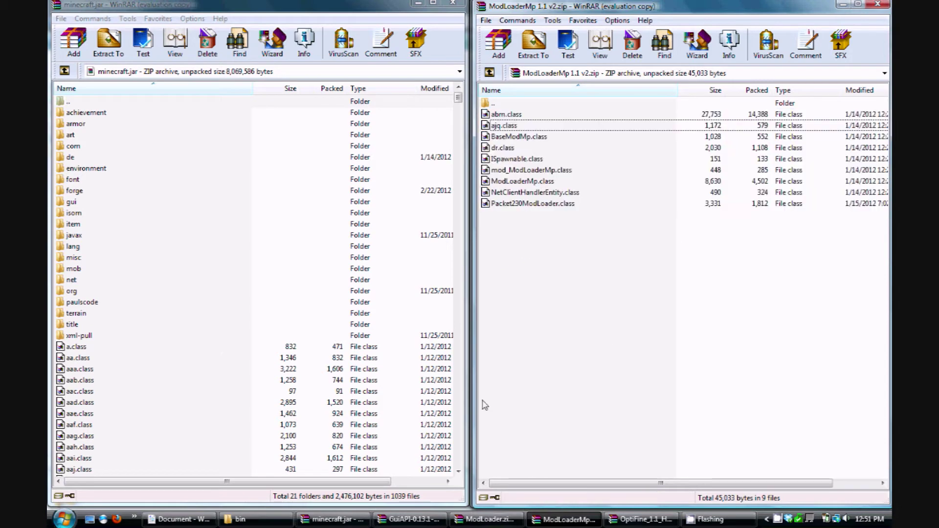
- Select everything in GuiAPI-0.13.1-1.1.zip except the parent folder entry, and demonstrate moving it toward minecraft.jar without adding it
{"action": "left_click", "coordinate": [408, 520]}
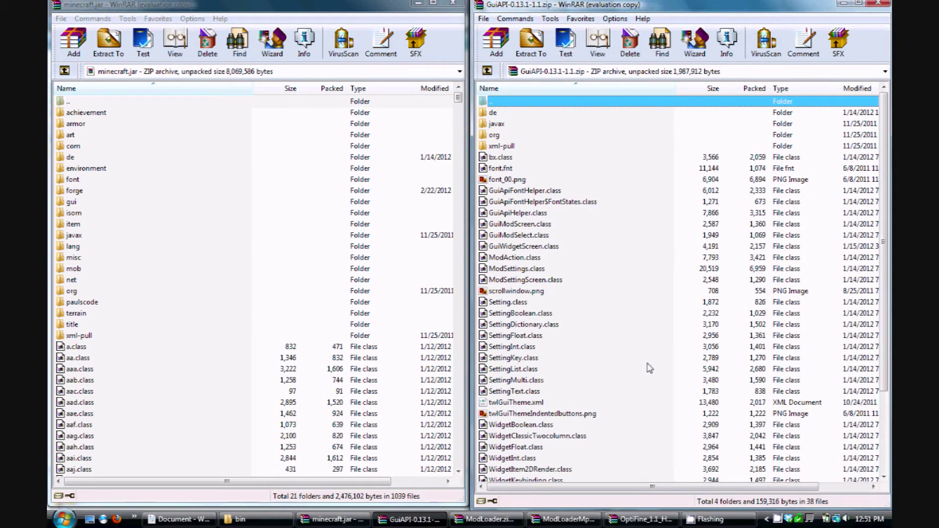
{"action": "key", "text": "ctrl+a"}
{"action": "left_click", "coordinate": [504, 103], "text": "ctrl"}
{"action": "left_click_drag", "start_coordinate": [577, 280], "coordinate": [644, 338]}
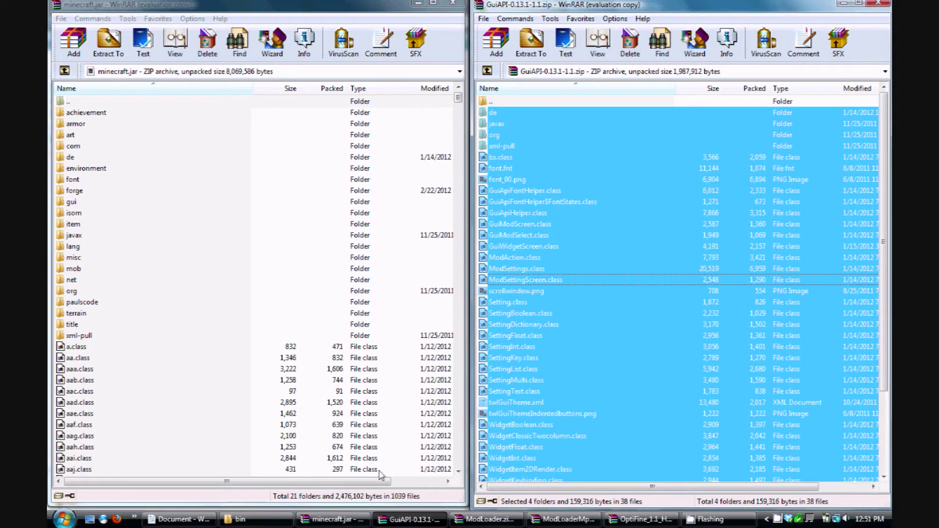
- In Manual Install's "Put in minecraft.jar (if Forge absent)" folder, demonstrate moving the forge folder and all class files without transferring them
{"action": "left_click", "coordinate": [257, 519]}
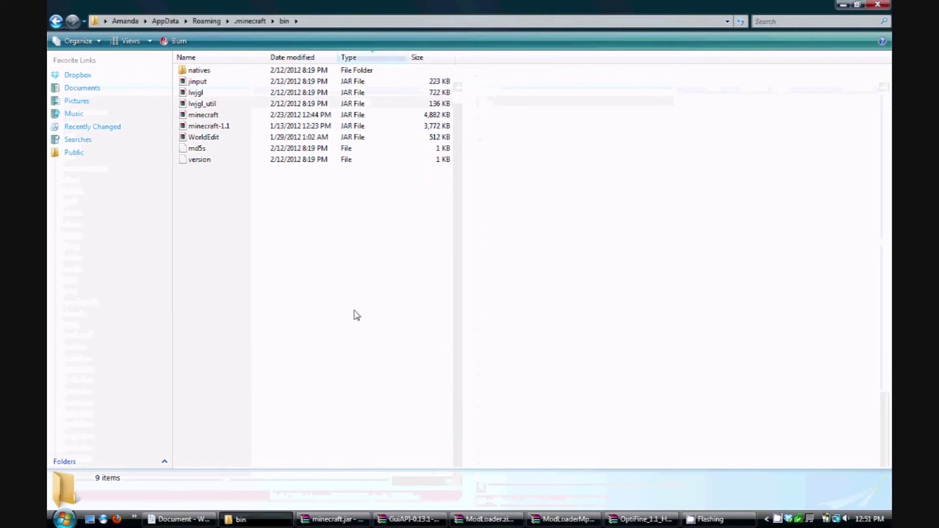
{"action": "left_click", "coordinate": [56, 22]}
{"action": "left_click", "coordinate": [56, 22]}
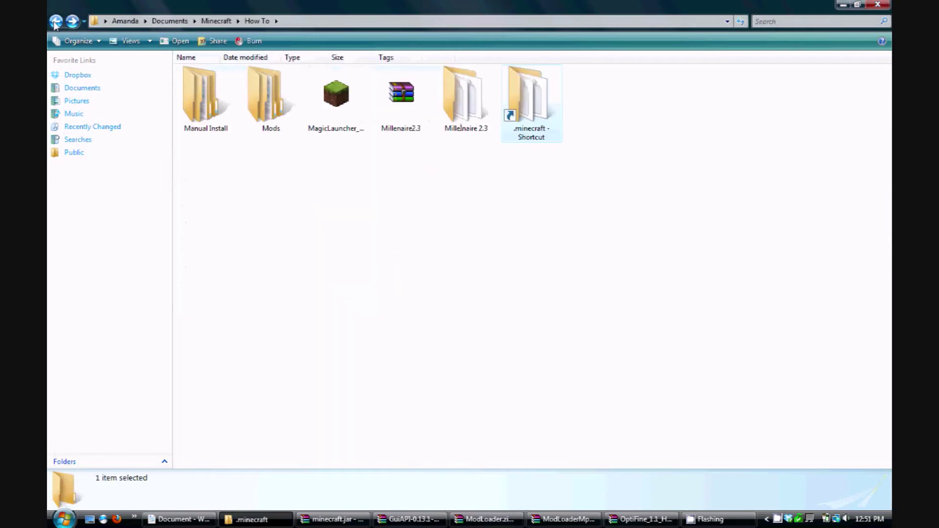
{"action": "double_click", "coordinate": [205, 98]}
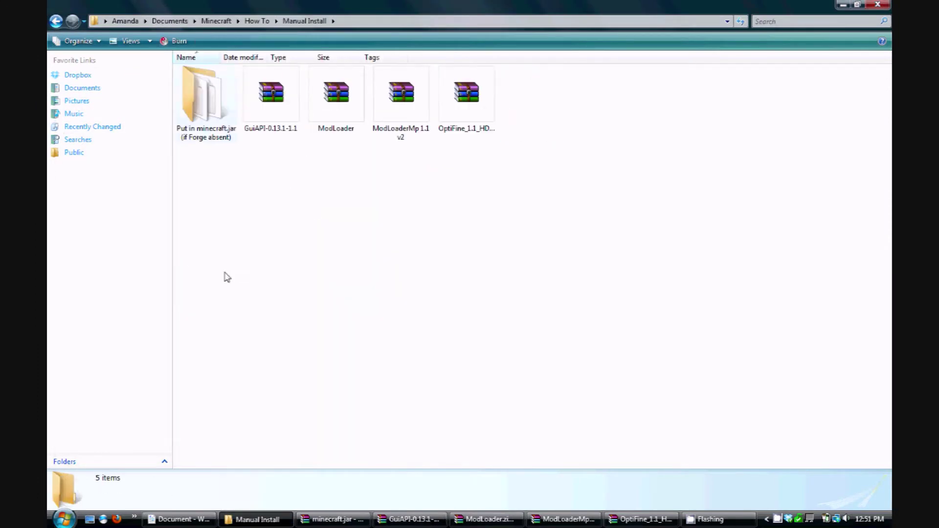
{"action": "double_click", "coordinate": [210, 141]}
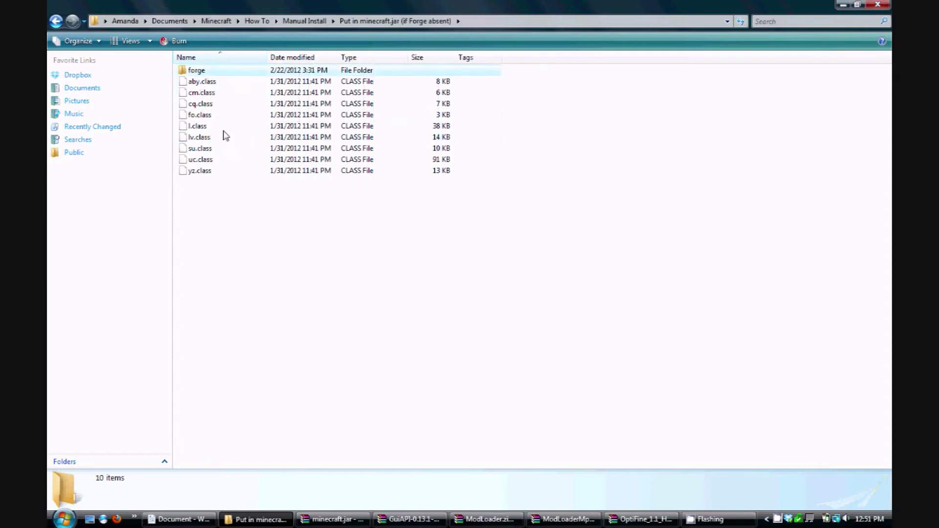
{"action": "left_click", "coordinate": [215, 171], "text": "shift"}
{"action": "left_click_drag", "start_coordinate": [237, 76], "coordinate": [630, 389]}
{"action": "left_click", "coordinate": [316, 354]}
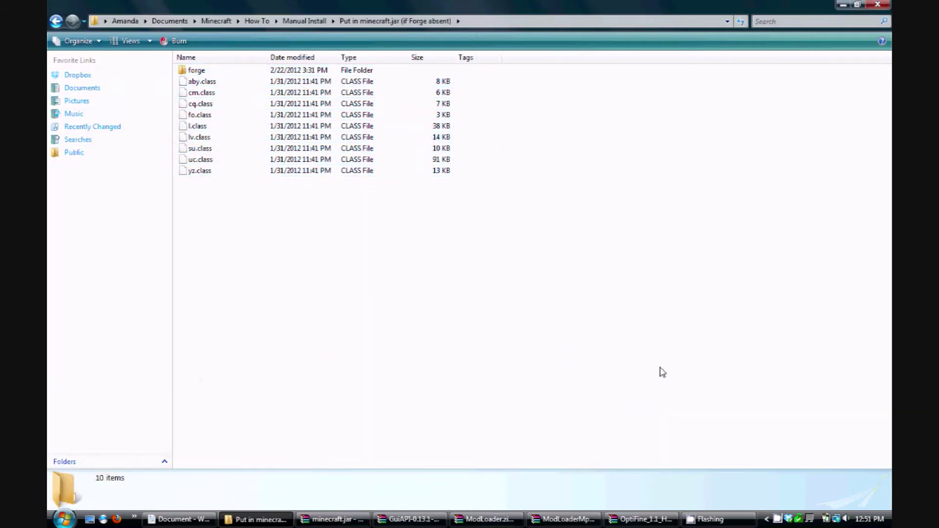
- Show OptiFine_1.1_HD_S_D5.zip beside minecraft.jar, and demonstrate moving all its files across without adding them
{"action": "left_click", "coordinate": [638, 519]}
{"action": "left_click", "coordinate": [332, 518]}
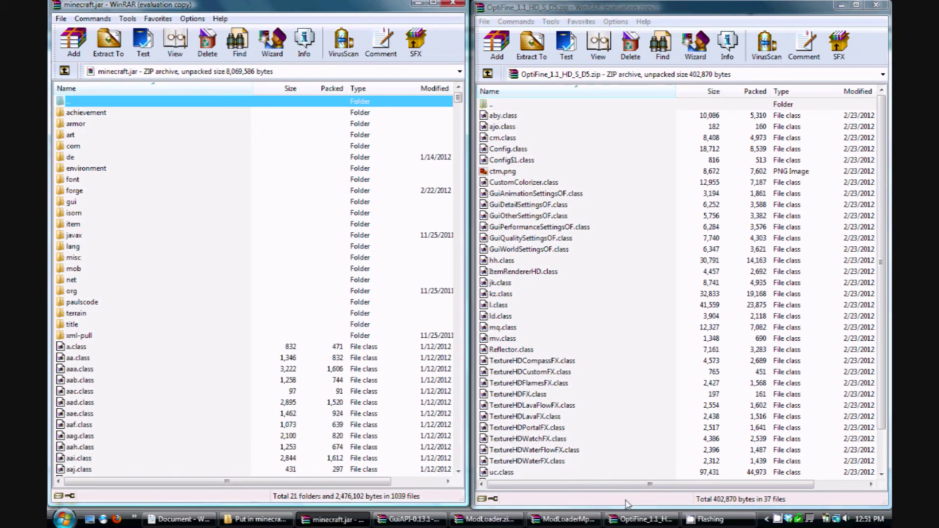
{"action": "left_click", "coordinate": [603, 373]}
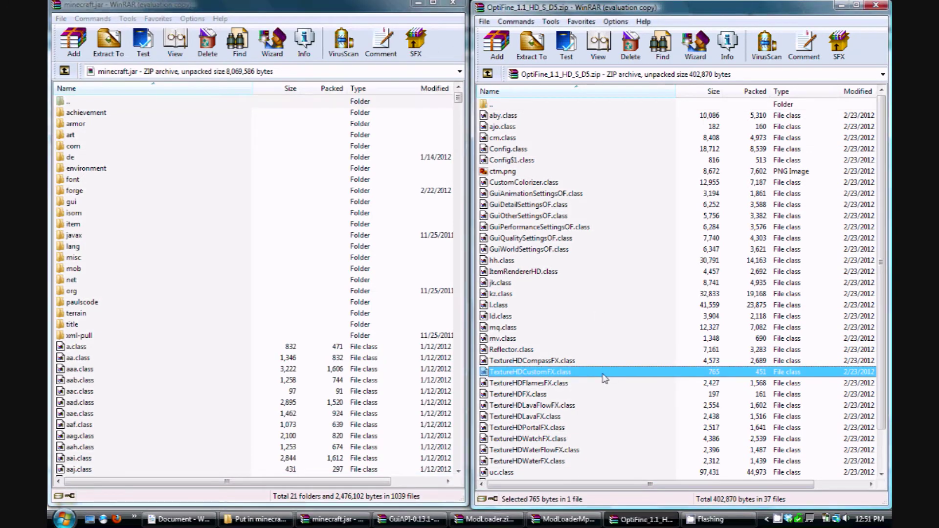
{"action": "key", "text": "ctrl+a"}
{"action": "left_click", "coordinate": [508, 104], "text": "ctrl"}
{"action": "left_click_drag", "start_coordinate": [647, 240], "coordinate": [626, 353]}
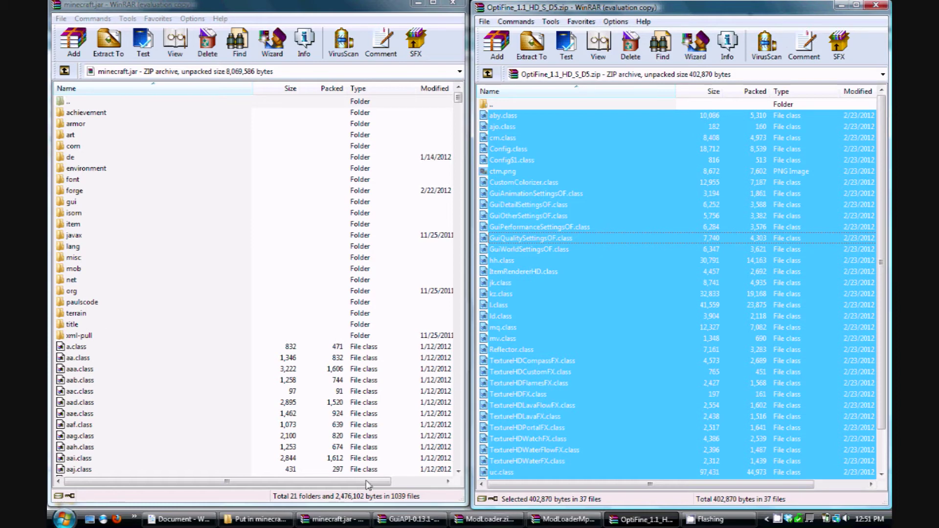
- View the How To Mods folder, inspect the contents of the Elevator (v2.0) archive and close it
{"action": "left_click", "coordinate": [256, 520]}
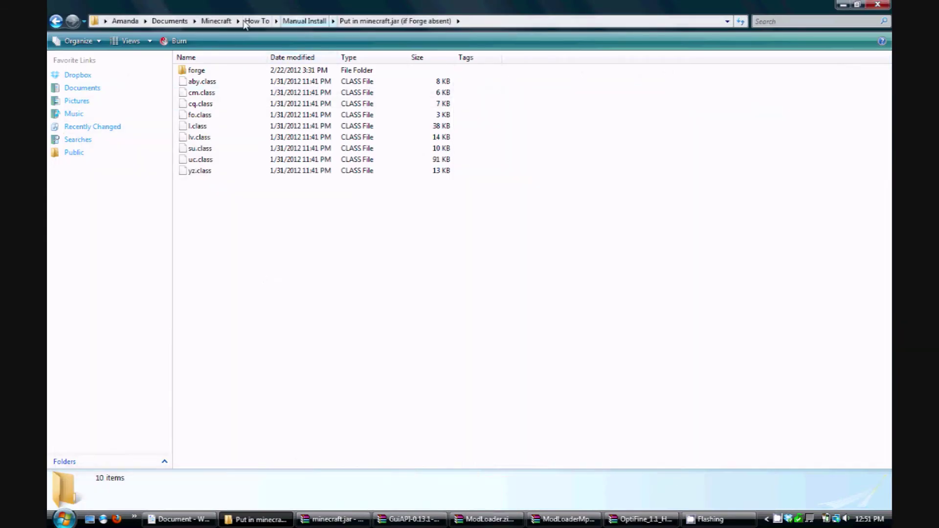
{"action": "left_click", "coordinate": [246, 22]}
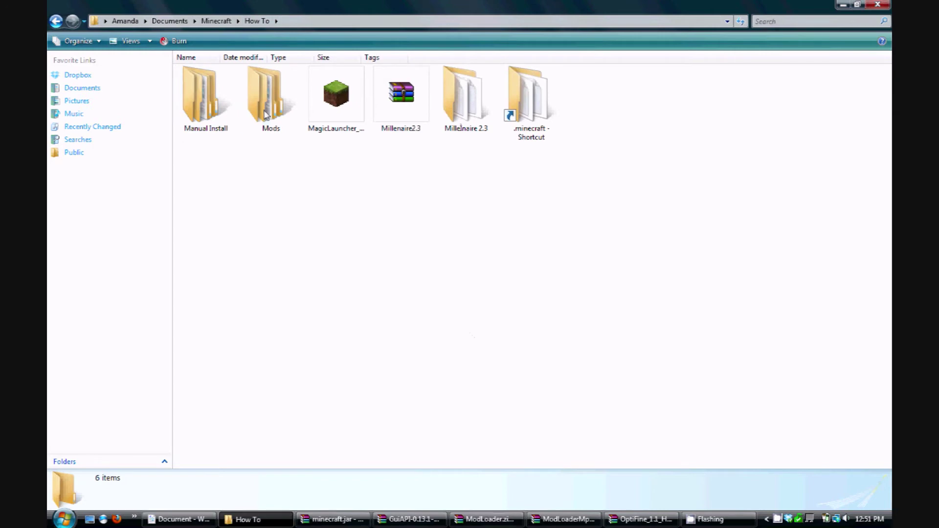
{"action": "double_click", "coordinate": [265, 114]}
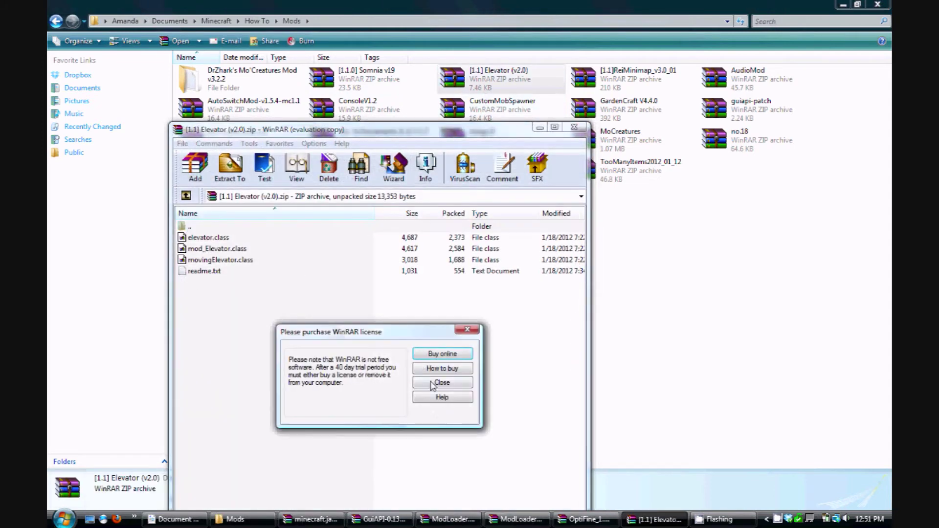
{"action": "left_click", "coordinate": [435, 383]}
{"action": "left_click", "coordinate": [576, 128]}
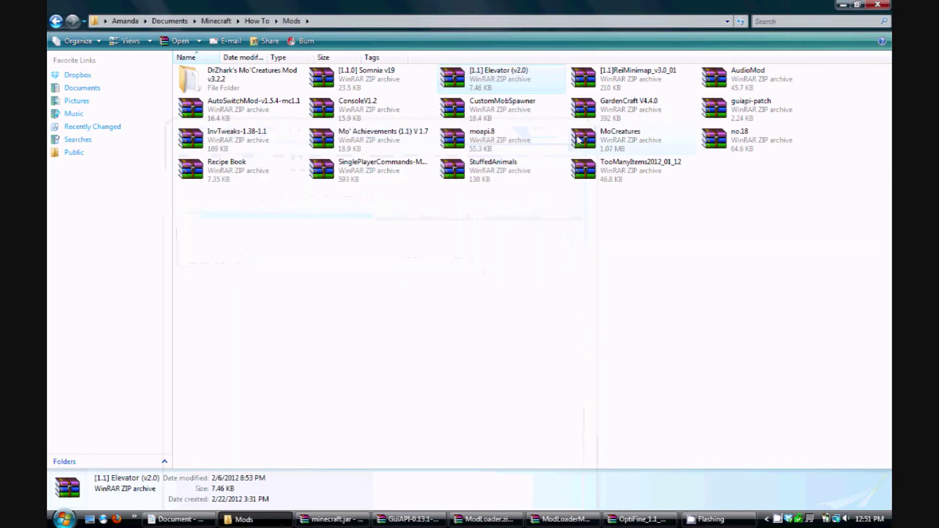
- Inspect the contents of the Somnia v19 archive, close it and return to the How To folder
{"action": "left_click", "coordinate": [366, 81]}
{"action": "double_click", "coordinate": [366, 81]}
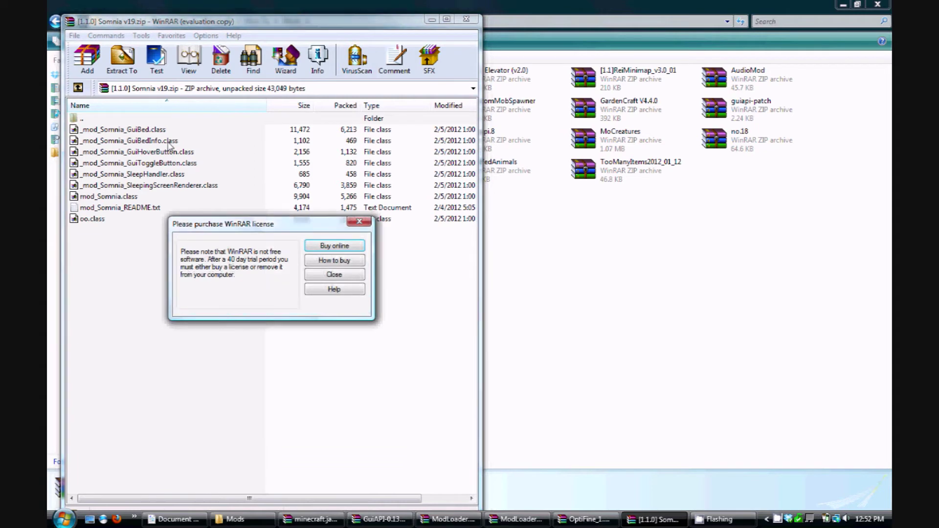
{"action": "left_click", "coordinate": [341, 275]}
{"action": "left_click", "coordinate": [466, 19]}
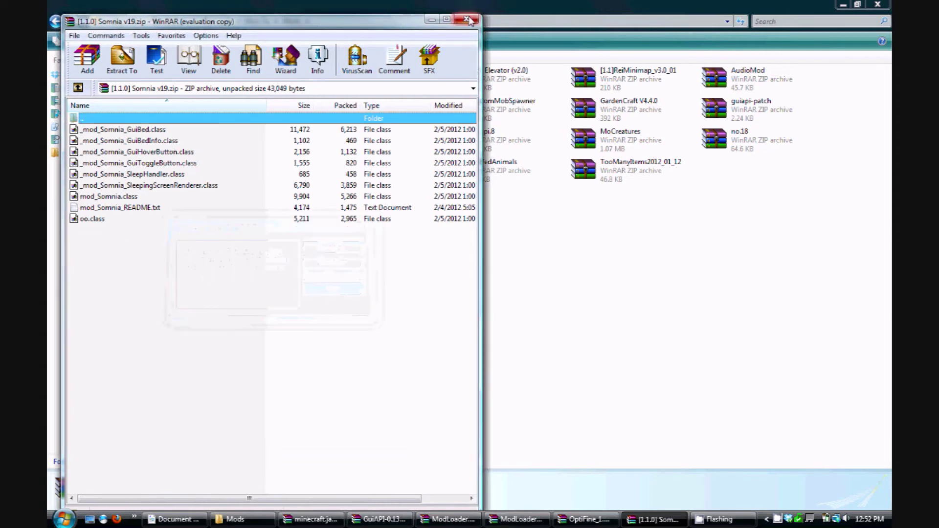
{"action": "left_click", "coordinate": [257, 21]}
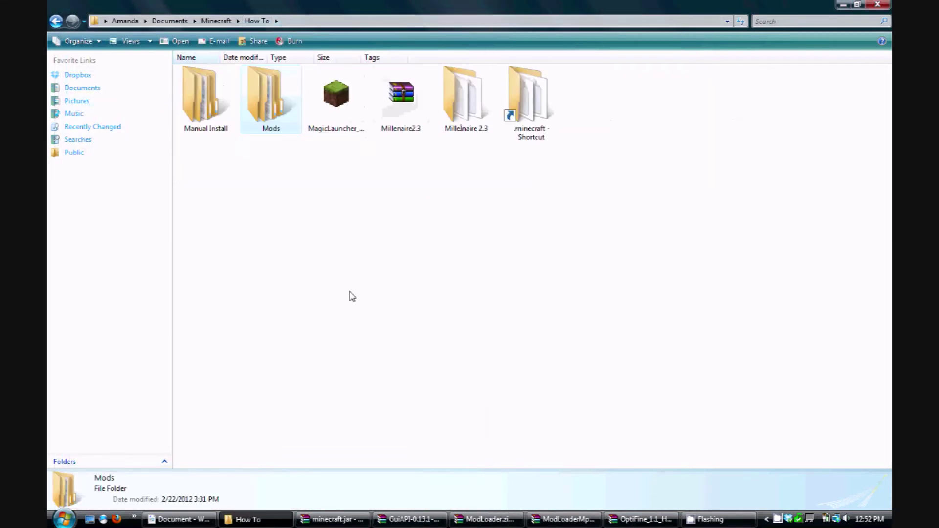
- Launch MagicLauncher_0.9.7, open the setup of the Default configuration and review its mods and external mods lists
{"action": "left_click", "coordinate": [321, 137]}
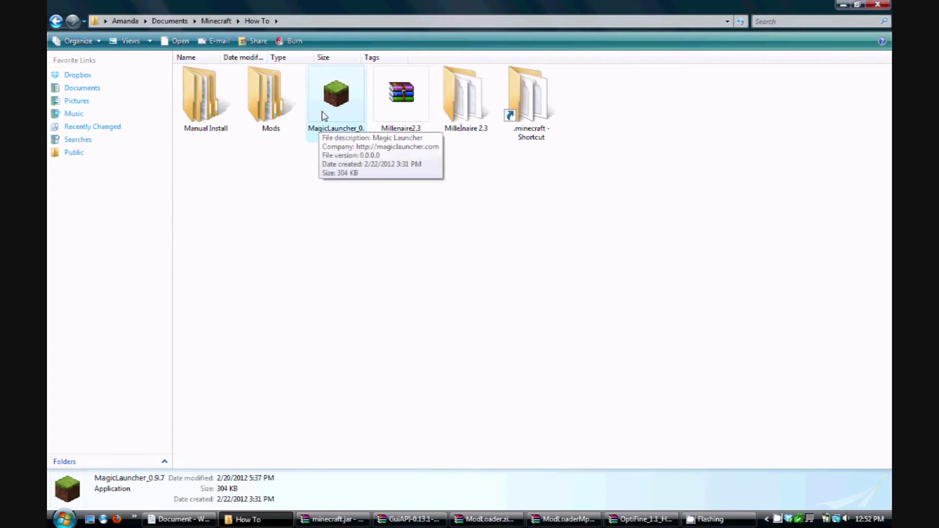
{"action": "double_click", "coordinate": [324, 116]}
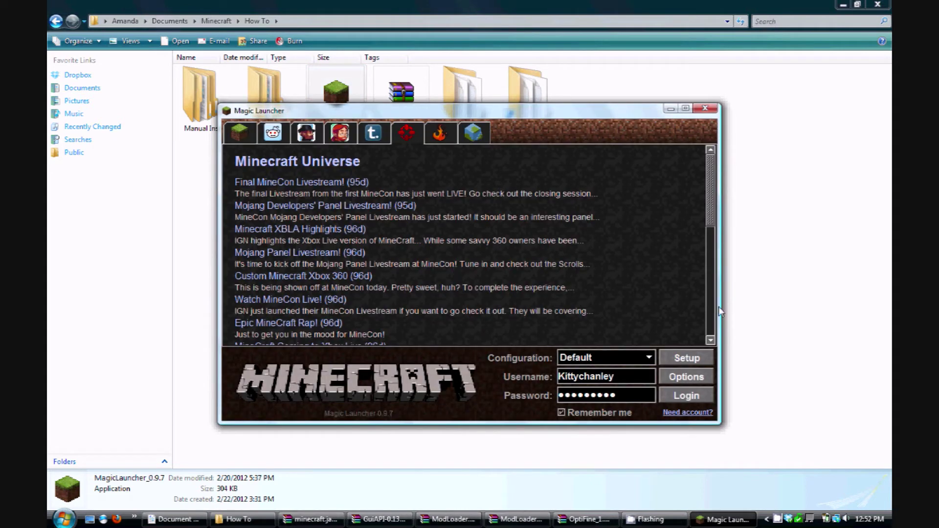
{"action": "left_click", "coordinate": [692, 361]}
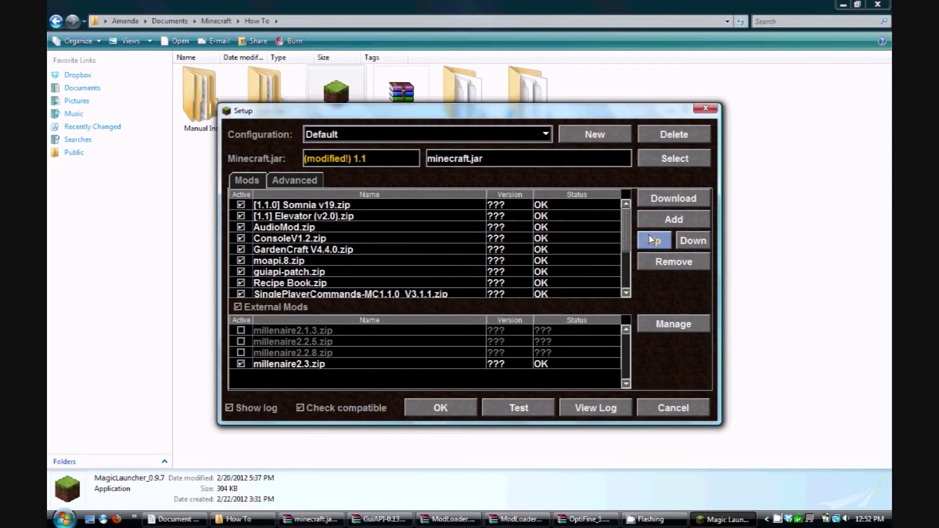
{"action": "left_click_drag", "start_coordinate": [627, 229], "coordinate": [628, 299]}
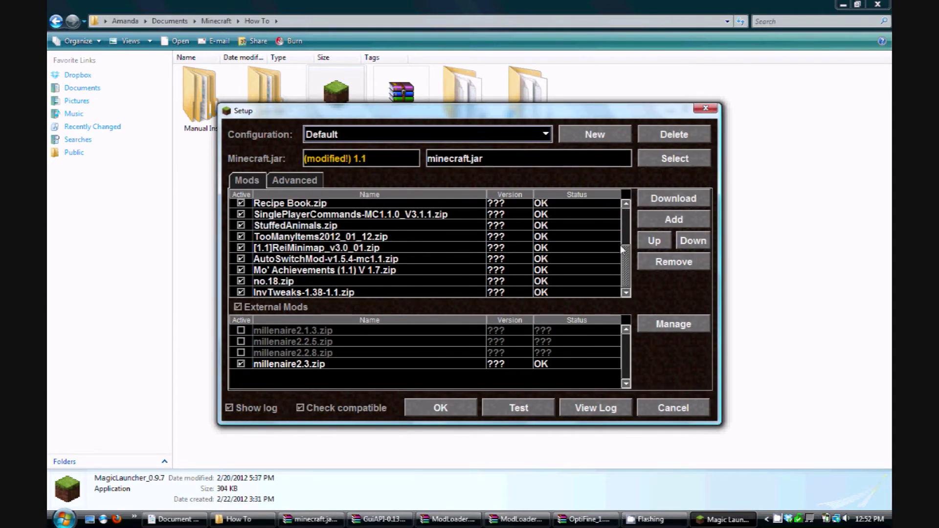
{"action": "left_click_drag", "start_coordinate": [622, 249], "coordinate": [622, 214]}
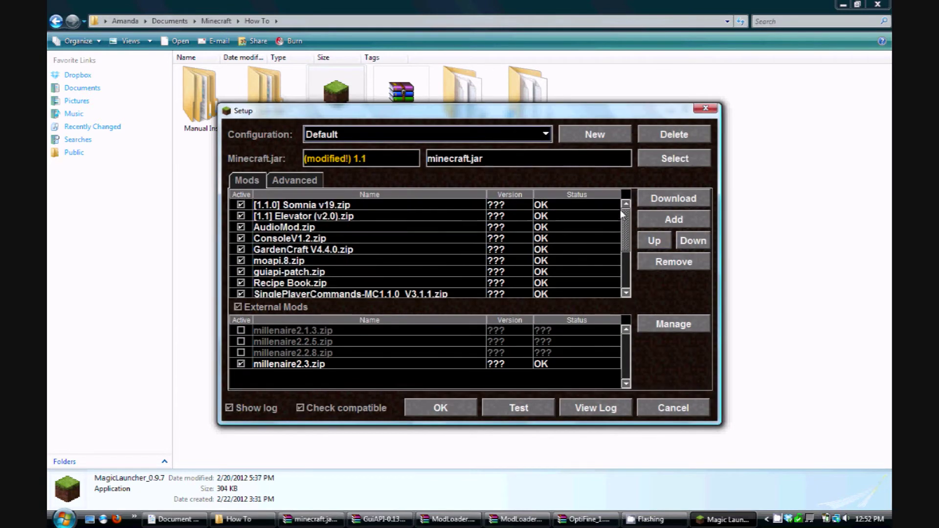
- Demonstrate choosing the mod archives from Somnia v19 through MoCreatures.zip to add to the configuration, and cancel without adding them
{"action": "left_click", "coordinate": [674, 223]}
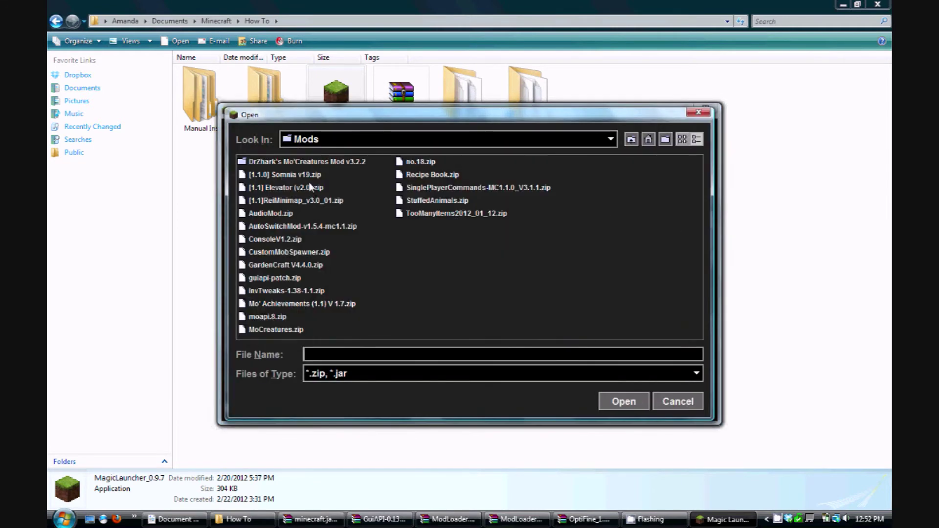
{"action": "left_click", "coordinate": [307, 178]}
{"action": "left_click", "coordinate": [292, 330], "text": "shift"}
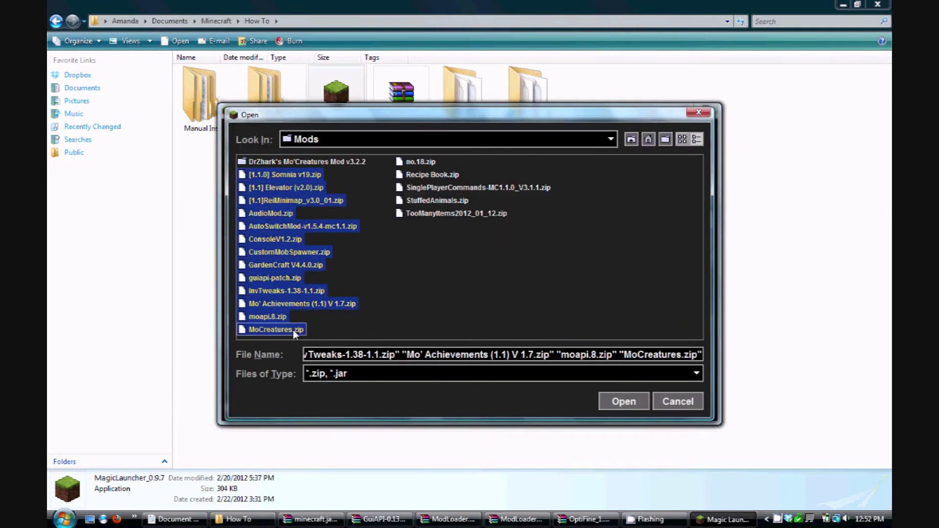
{"action": "left_click", "coordinate": [682, 400]}
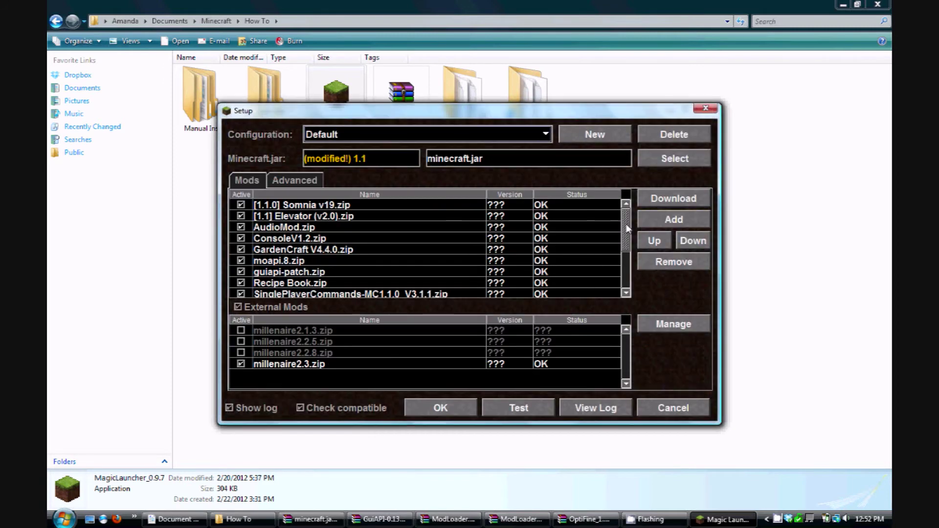
- Try moving Mo' Achievements (1.1) V 1.7.zip up and down the mods list, and place no.18.zip directly above [1.1]ReiMinimap_v3.0_01.zip
{"action": "left_click_drag", "start_coordinate": [627, 227], "coordinate": [625, 285]}
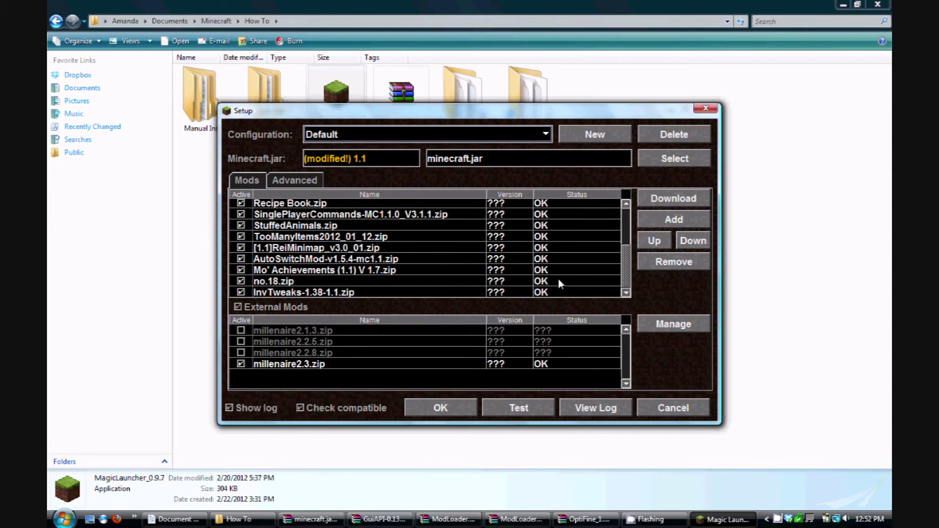
{"action": "left_click", "coordinate": [372, 272]}
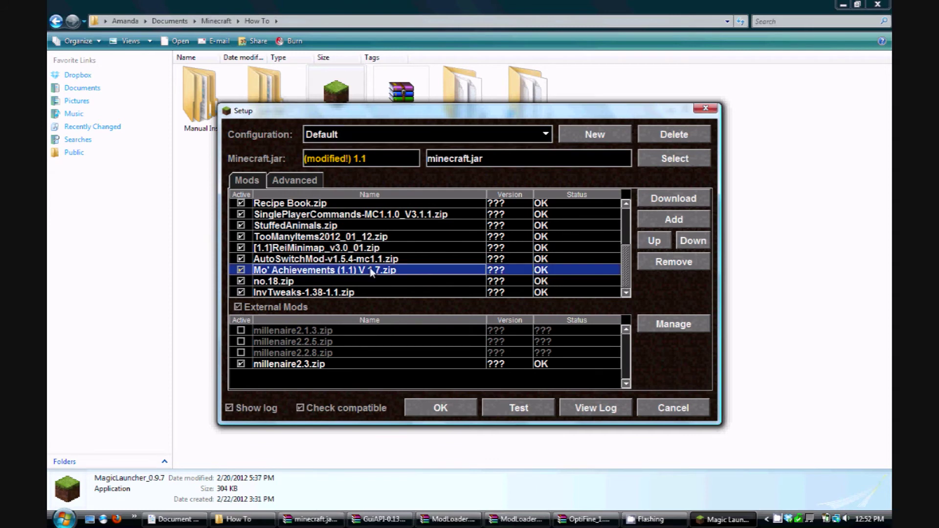
{"action": "left_click", "coordinate": [650, 242]}
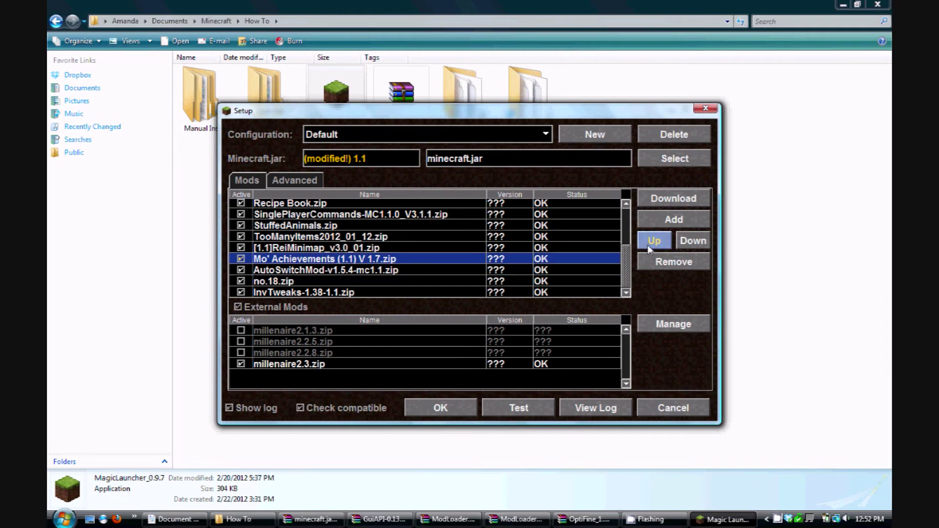
{"action": "left_click", "coordinate": [688, 245]}
{"action": "left_click", "coordinate": [626, 292]}
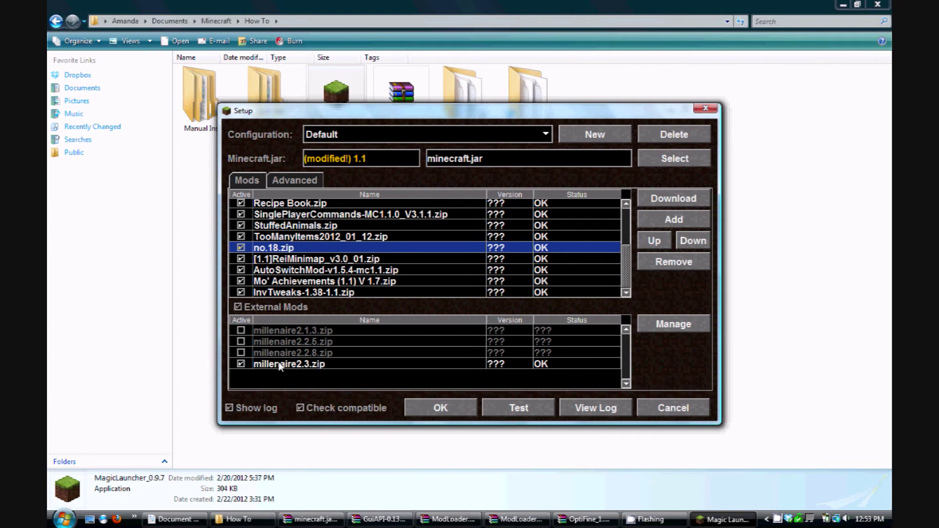
- View the external mods folder holding the Millénaire archives, close it and accept the Default configuration's setup
{"action": "left_click", "coordinate": [665, 324]}
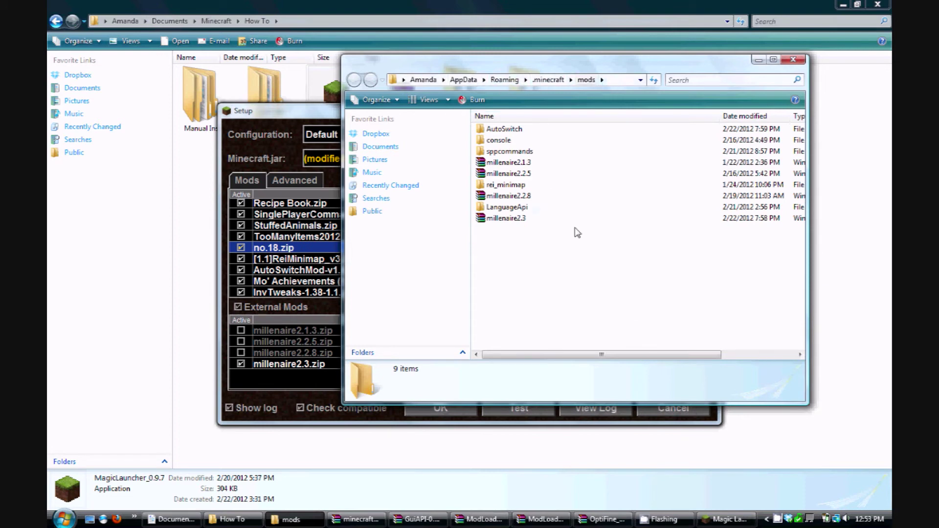
{"action": "left_click", "coordinate": [794, 59]}
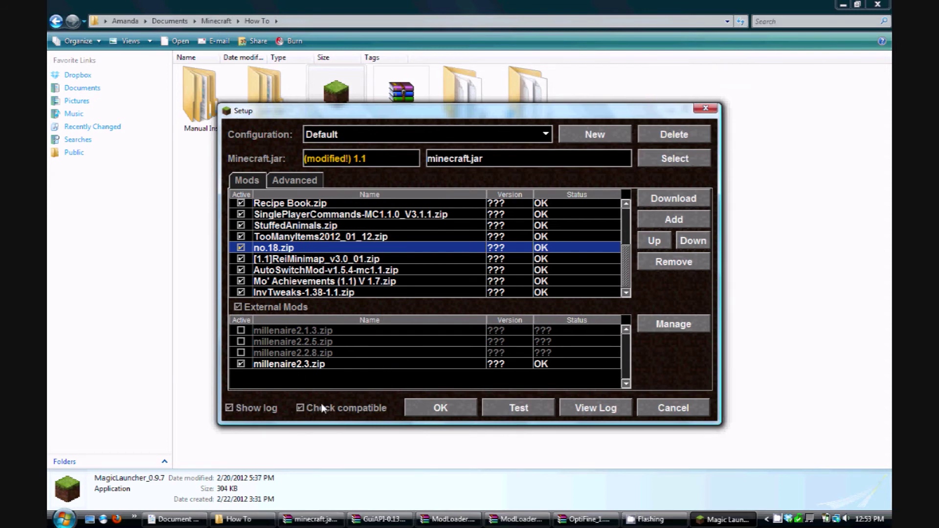
{"action": "left_click", "coordinate": [440, 408]}
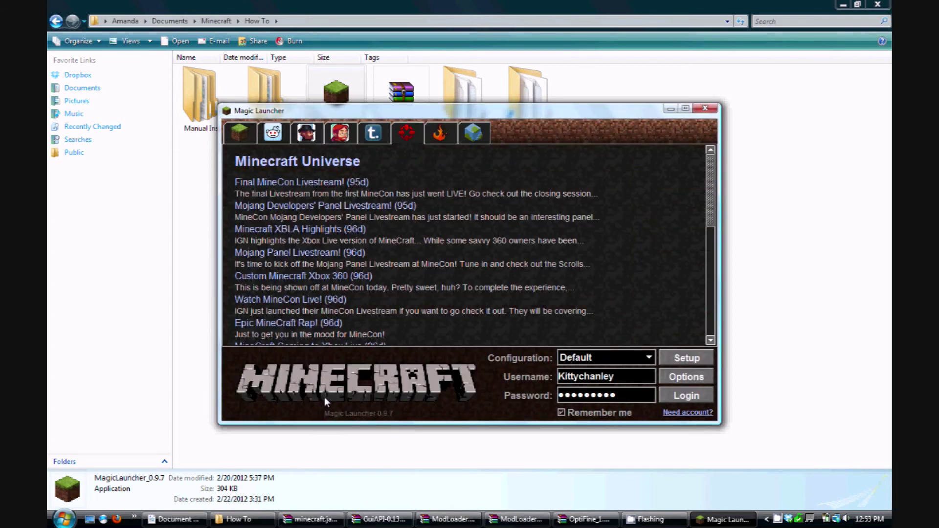
- Log in to launch the modded Minecraft and load the Minecraftia singleplayer world
{"action": "left_click", "coordinate": [686, 397]}
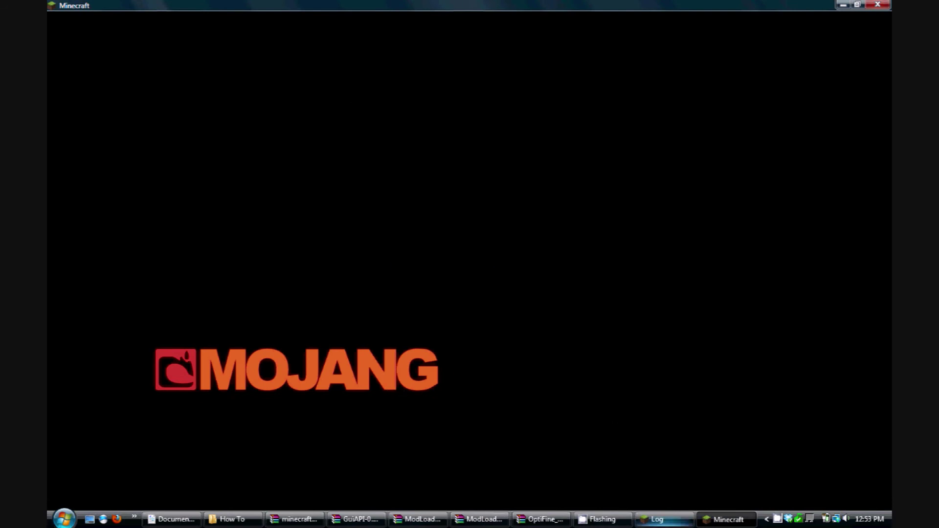
{"action": "mouse_move", "coordinate": [664, 519]}
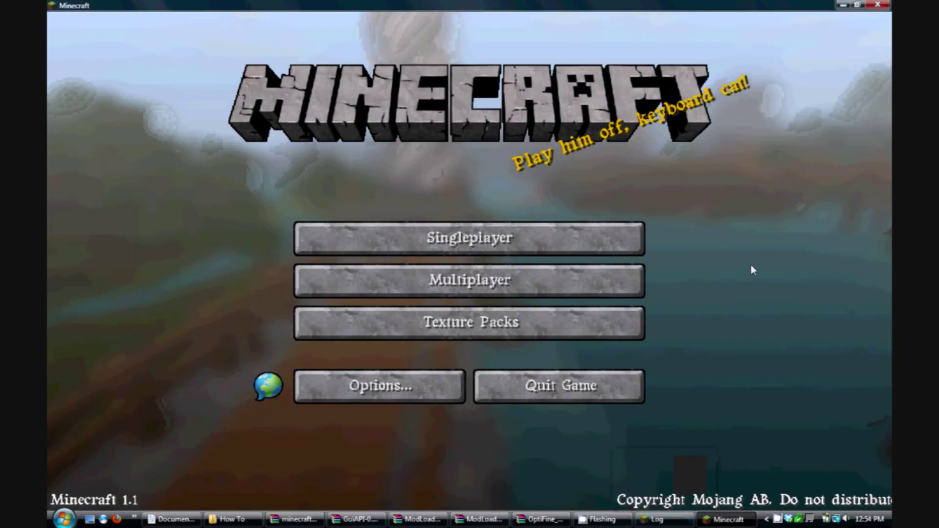
{"action": "left_click", "coordinate": [503, 240]}
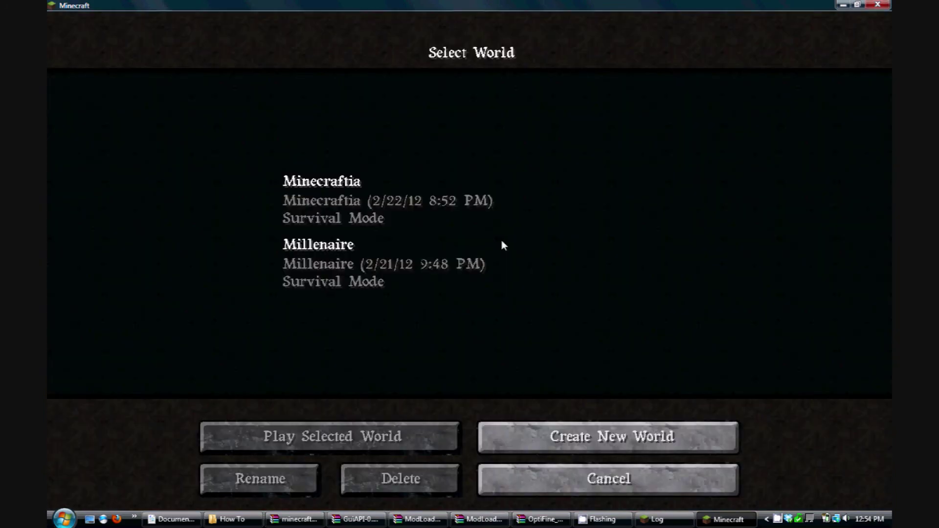
{"action": "left_click", "coordinate": [355, 218]}
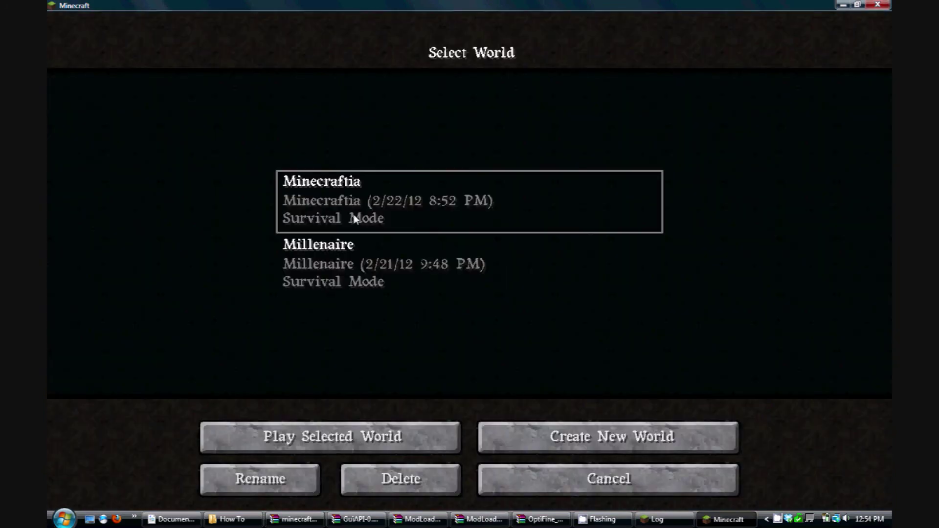
{"action": "left_click", "coordinate": [349, 442]}
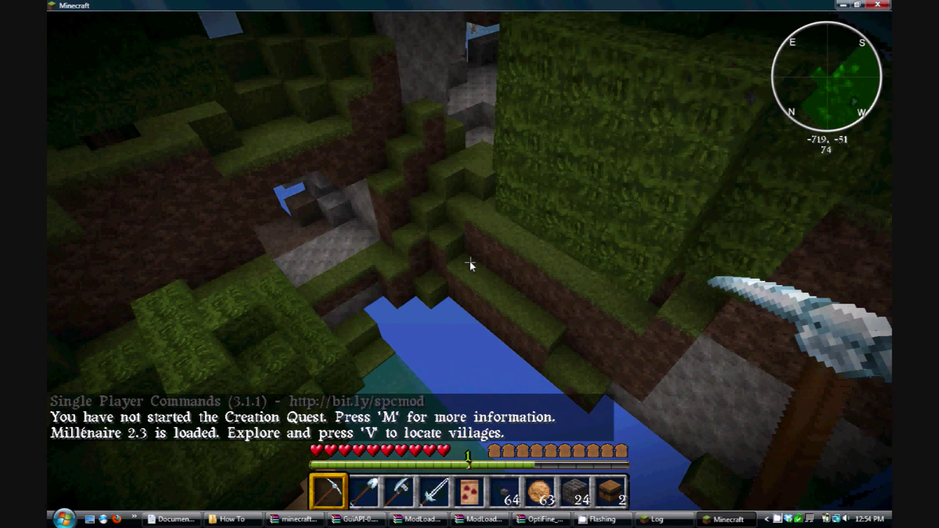
- Fly up above the forest and list the surrounding Millénaire villages with their distances and directions
{"action": "mouse_move", "coordinate": [470, 261]}
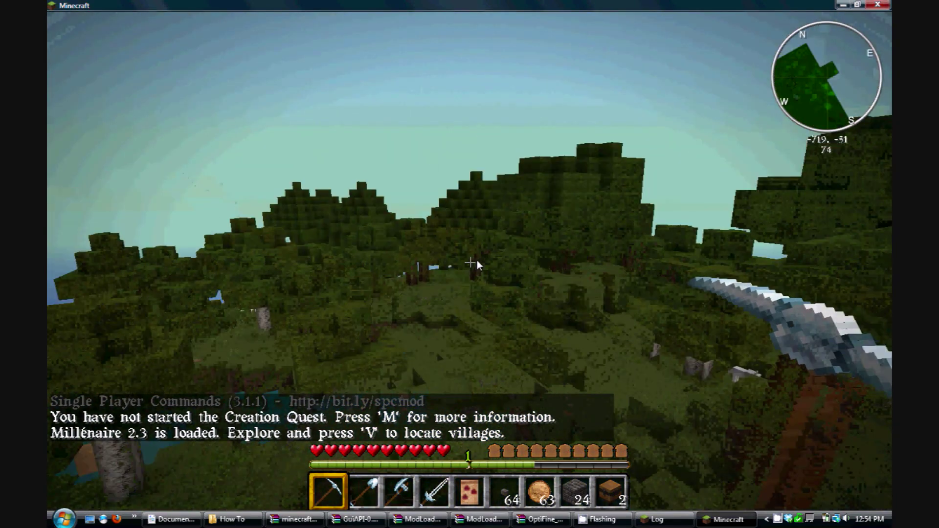
{"action": "key", "text": "space"}
{"action": "key", "text": "w"}
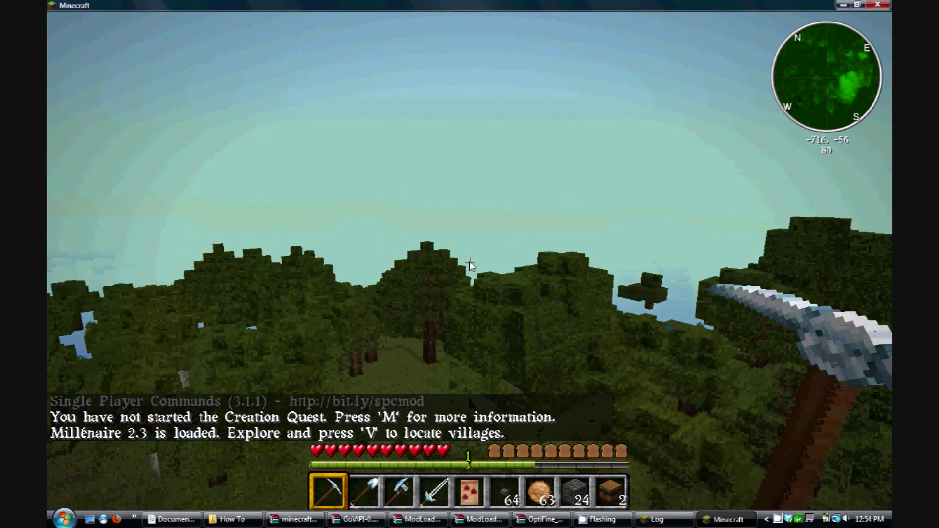
{"action": "key", "text": "w"}
{"action": "key", "text": "space"}
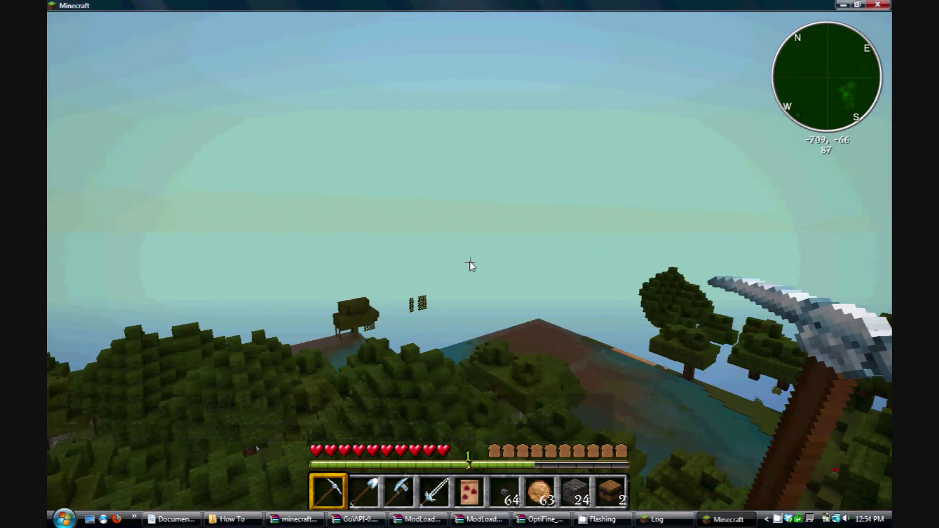
{"action": "key", "text": "v"}
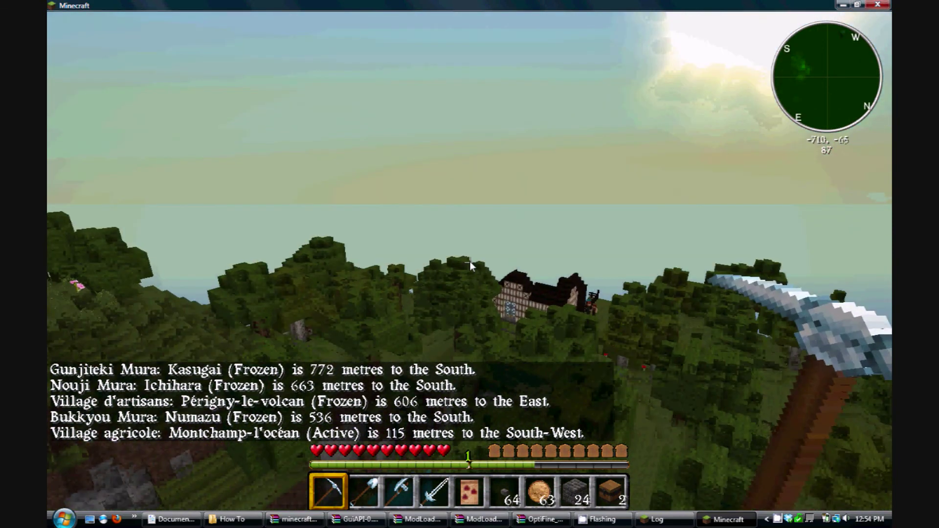
- Fly toward the nearby village with half-timbered houses and view its buildings from above
{"action": "key", "text": "w"}
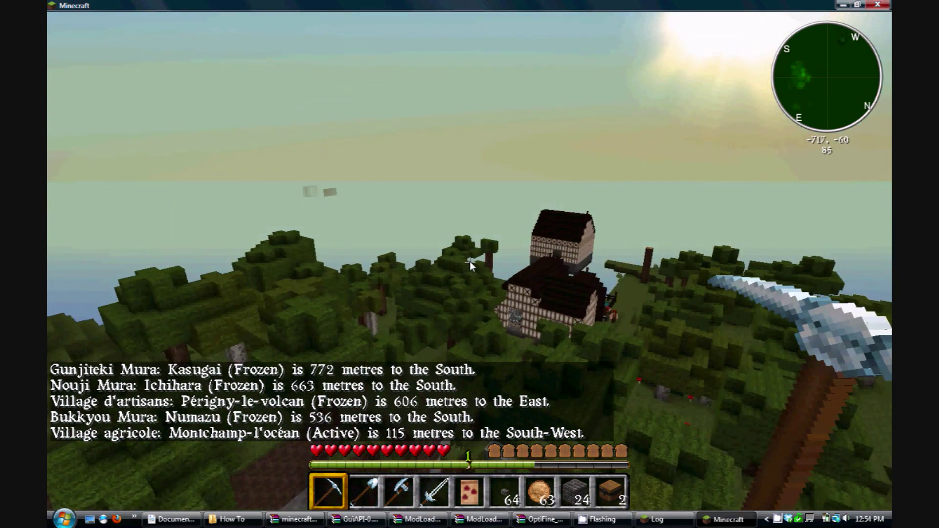
{"action": "key", "text": "w"}
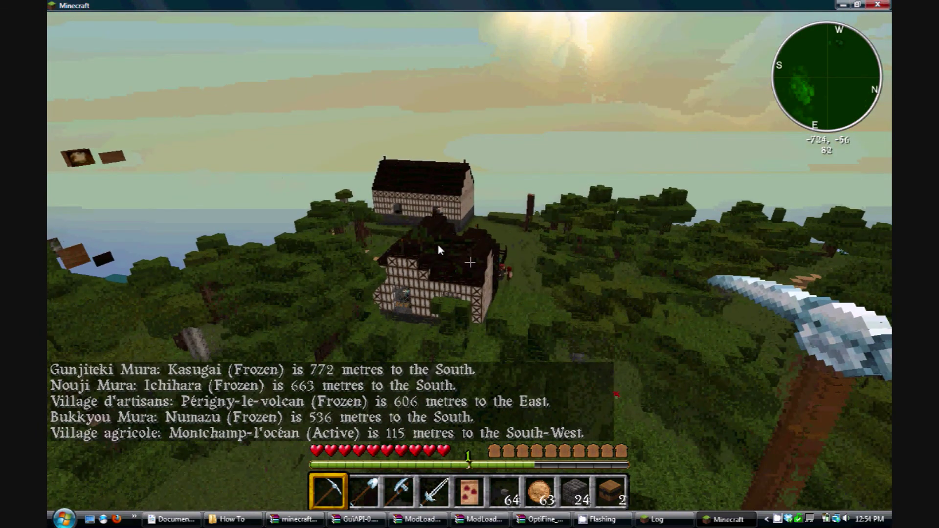
{"action": "key", "text": "w"}
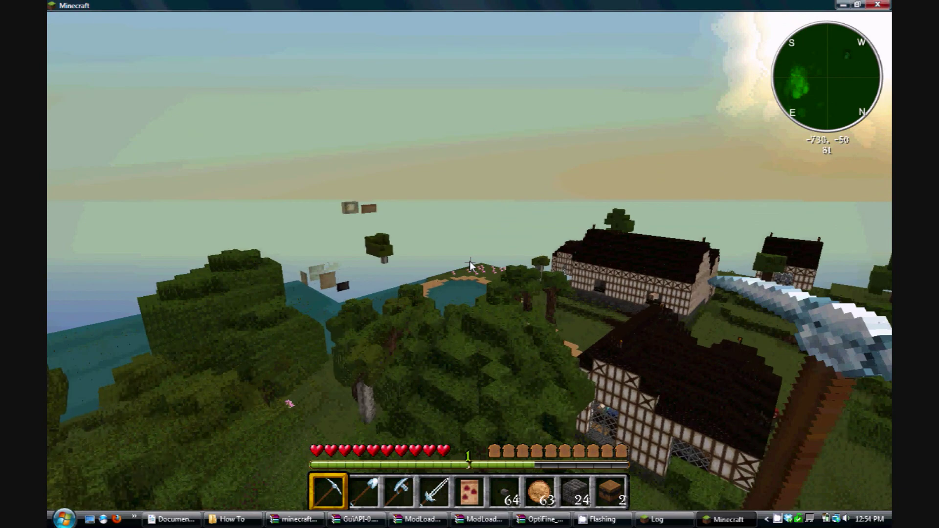
{"action": "key", "text": "w"}
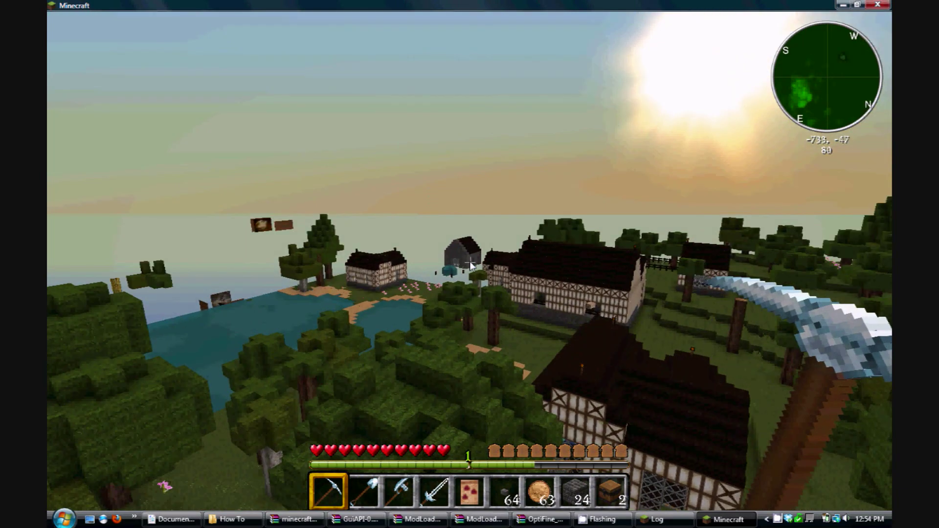